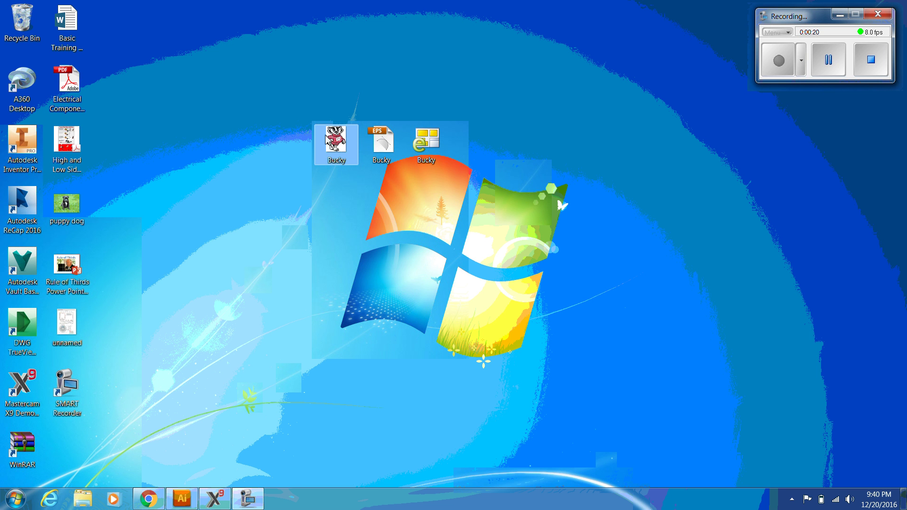
Switch to Illustrator and review the Live Trace options for the Bucky artwork
left_click(181, 500)
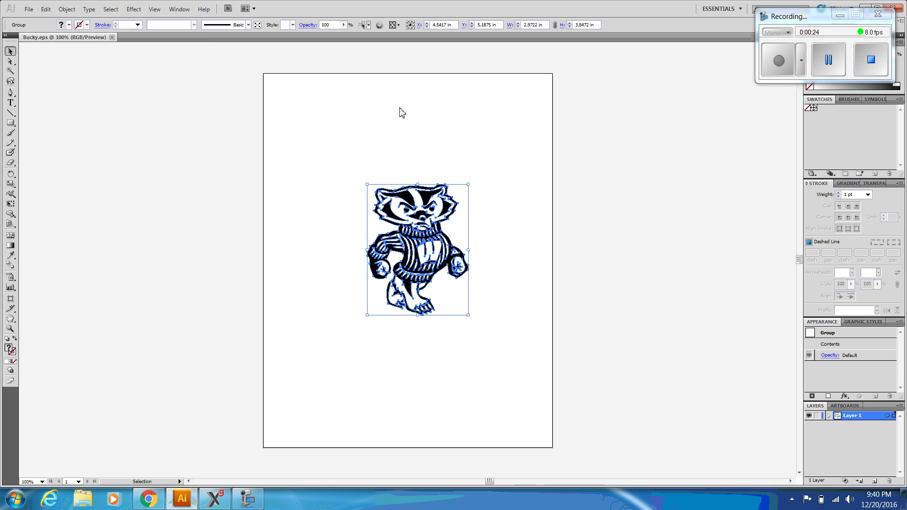
left_click(67, 9)
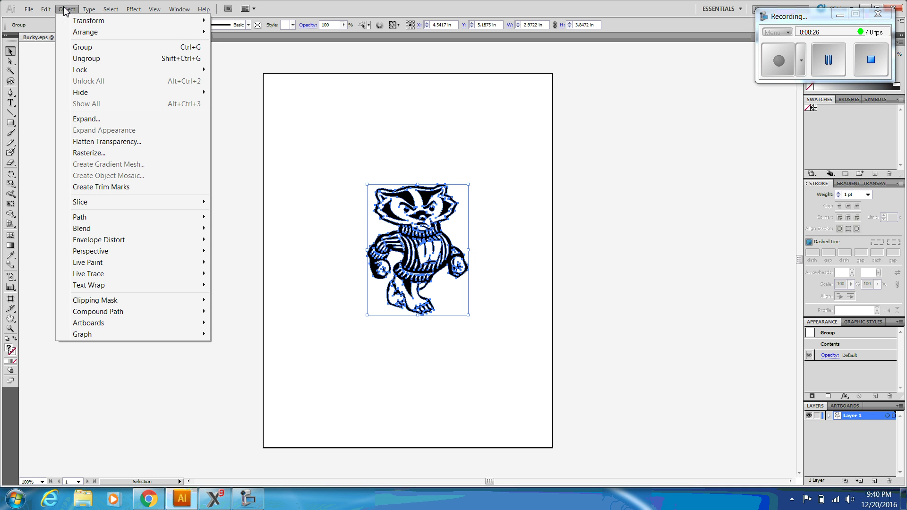
mouse_move(94, 279)
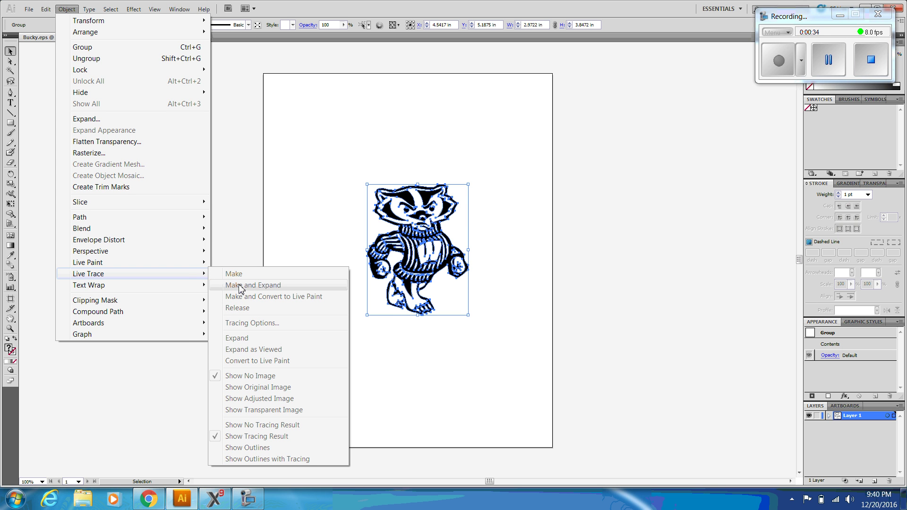
left_click(454, 124)
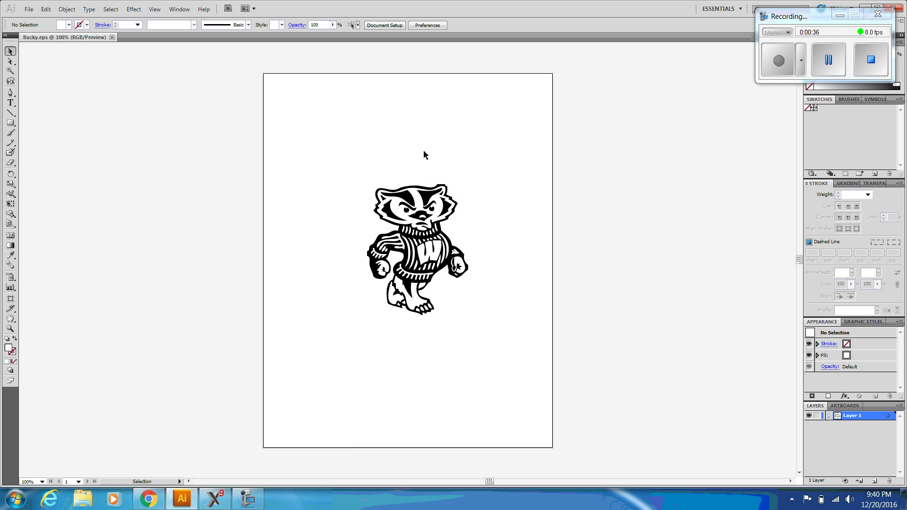
Check the Illustrator EPS format for saving the Bucky artwork, cancel the save and return to the desktop
left_click(29, 9)
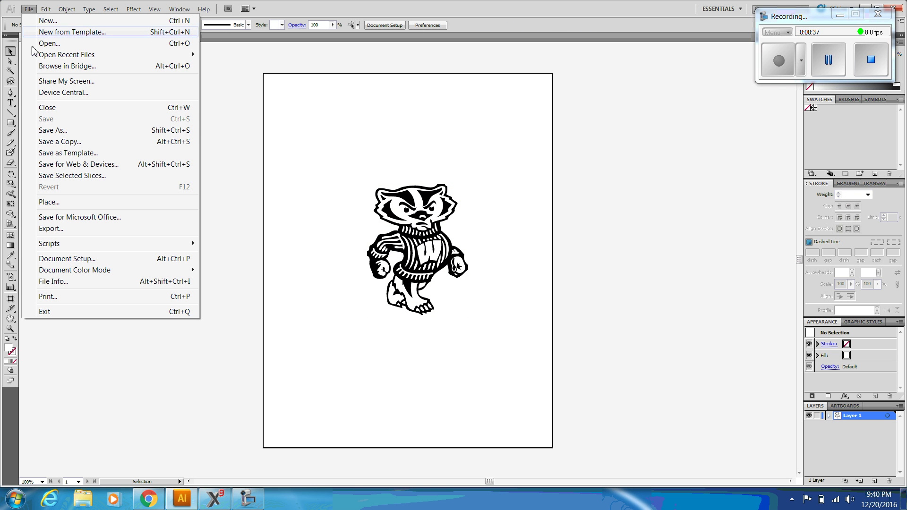
left_click(56, 132)
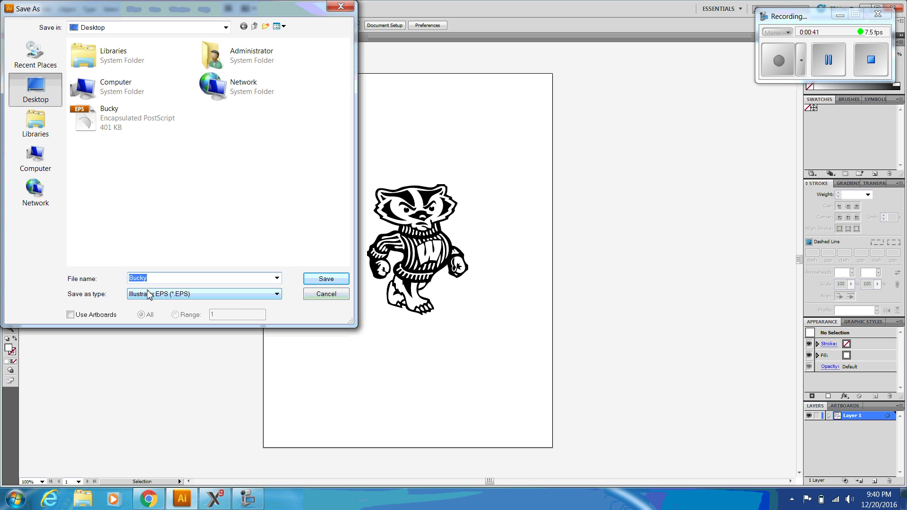
left_click(340, 7)
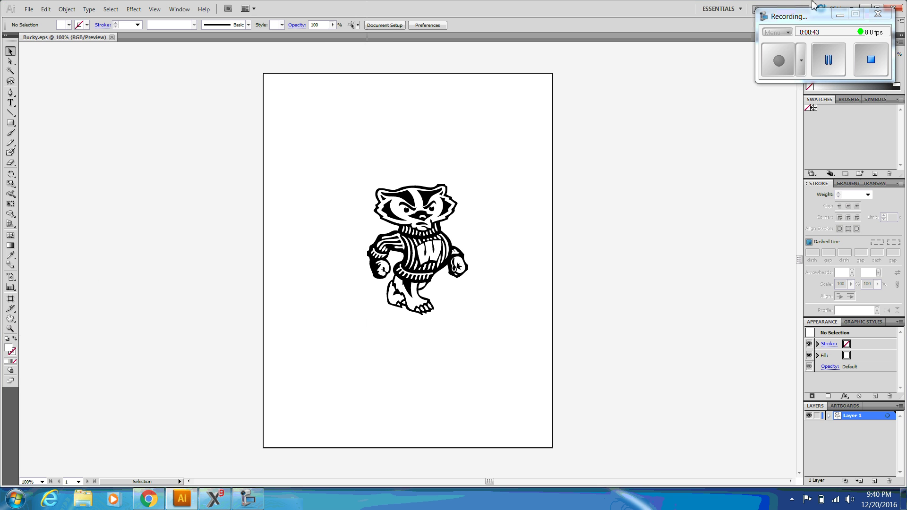
left_click_drag(650, 10, 625, 42)
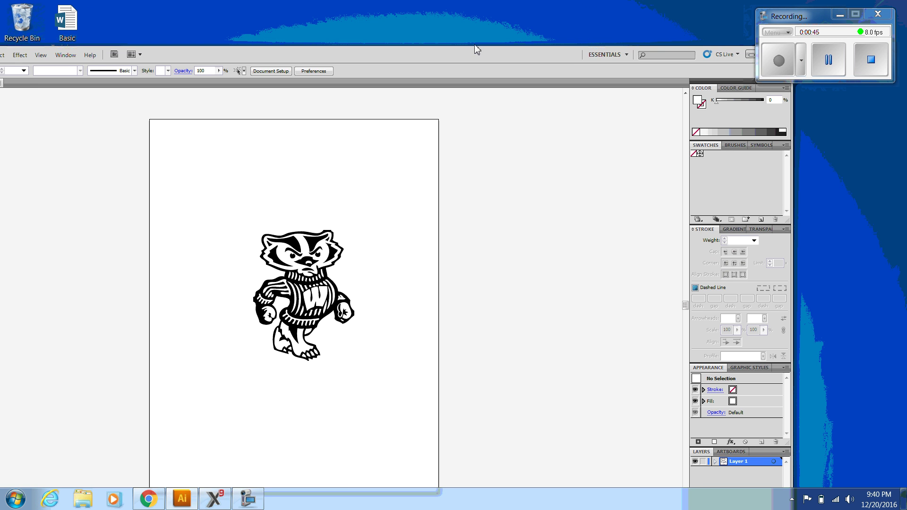
left_click_drag(475, 44, 395, 77)
left_click(660, 81)
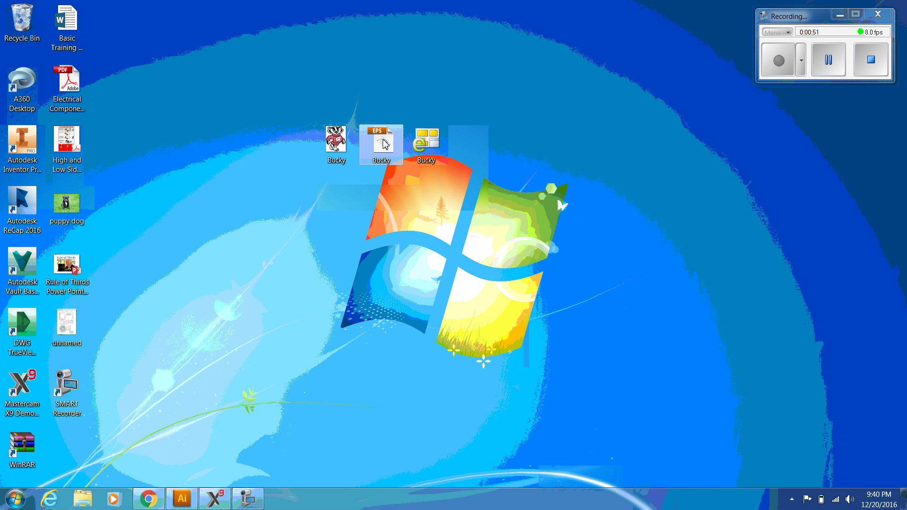
Review the Bucky EPS file, check the CloudConvert eps to dxf page in Chrome and return to the desktop
mouse_move(389, 142)
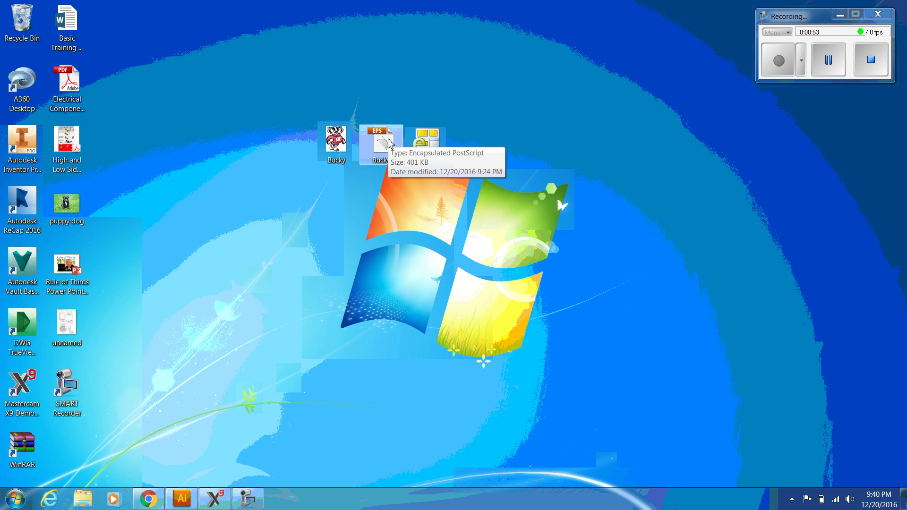
left_click(150, 502)
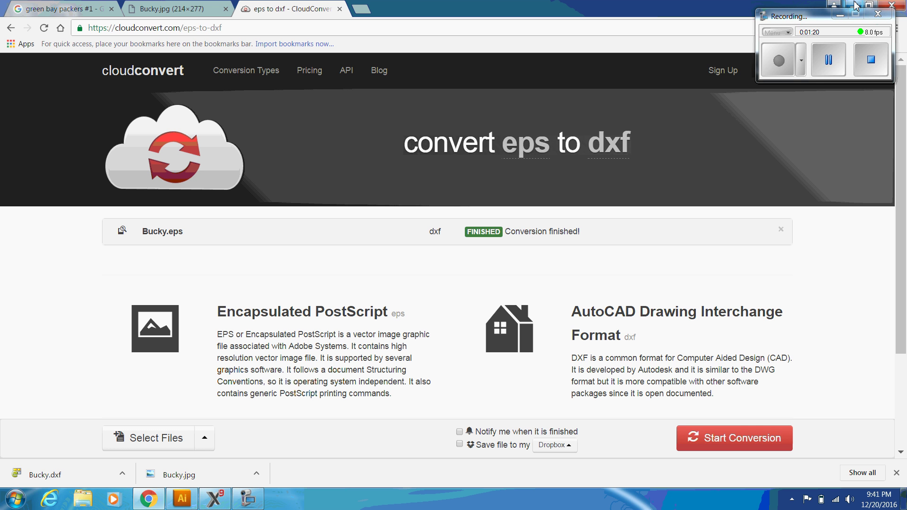
left_click(856, 5)
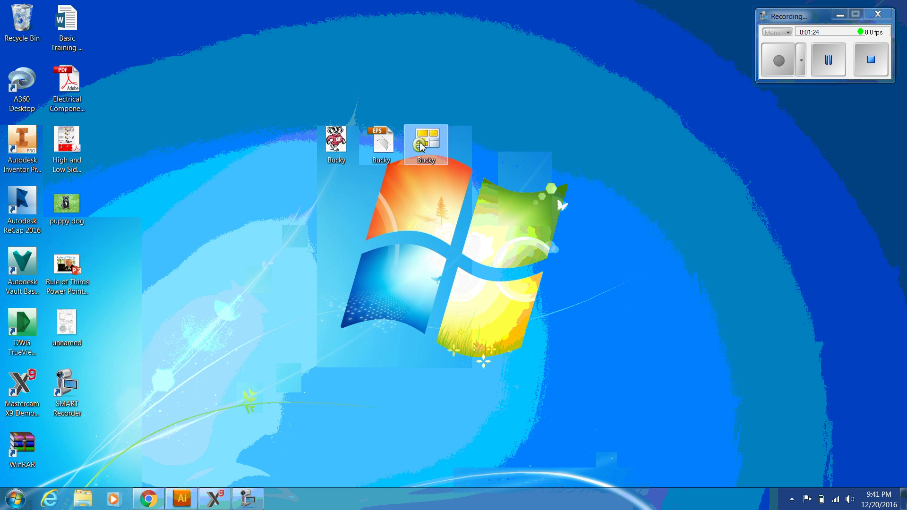
Set the Bucky DXF file apart on the desktop, then open it in Mastercam using the AutoCAD file type
left_click_drag(427, 142, 606, 142)
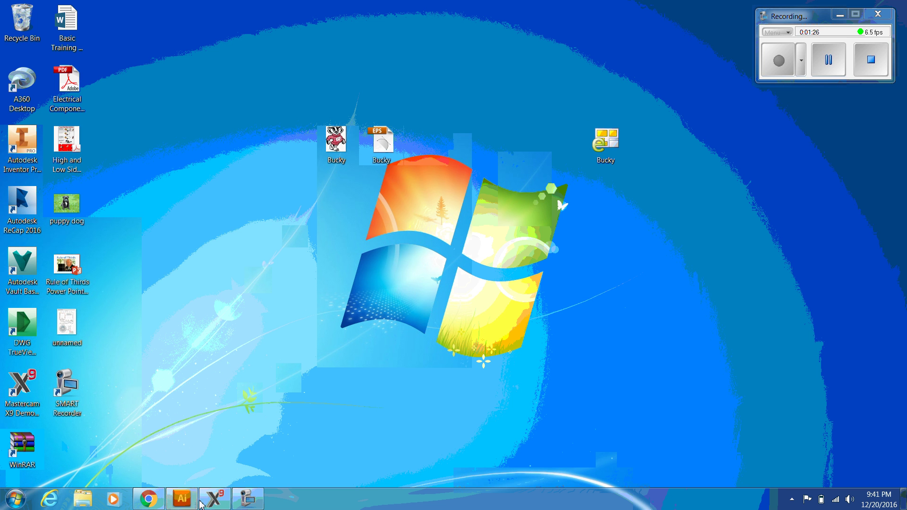
left_click(215, 504)
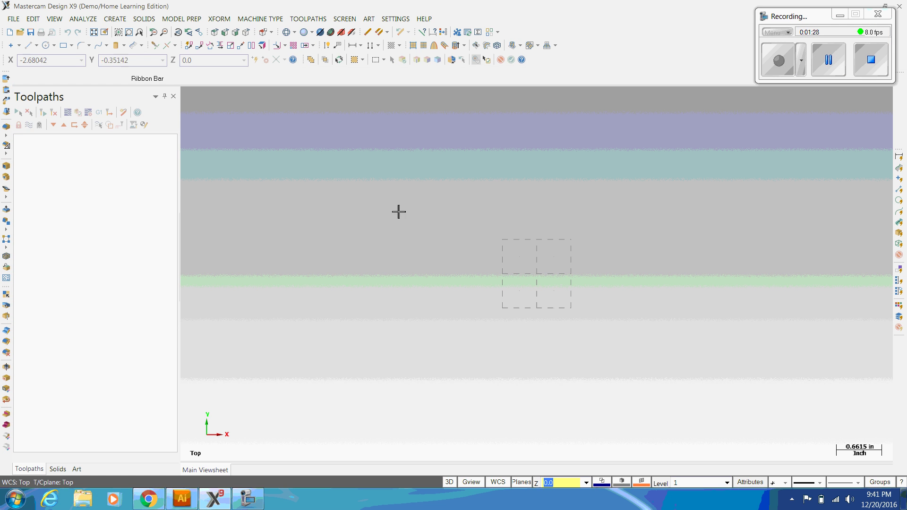
left_click(13, 19)
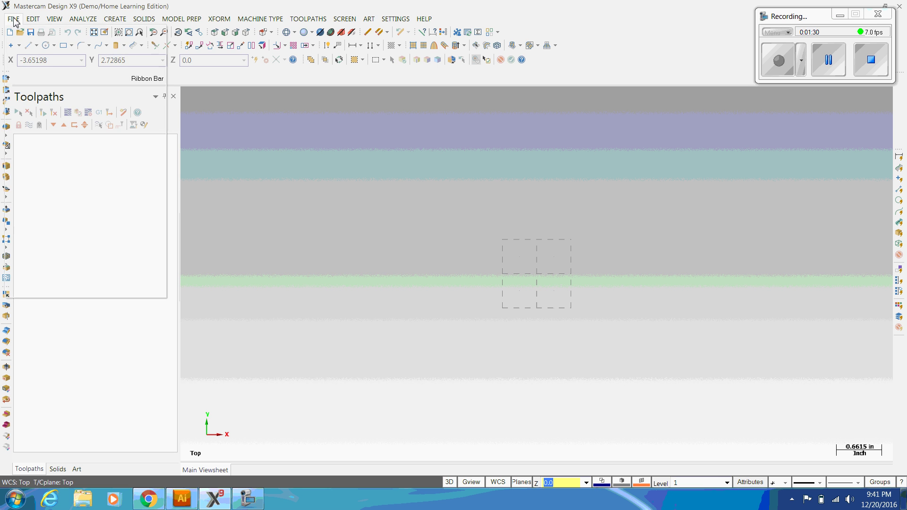
left_click(30, 42)
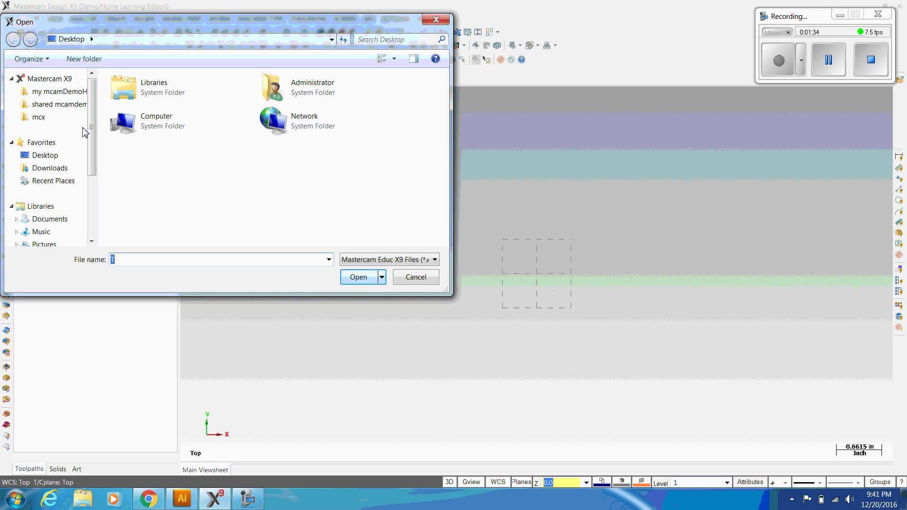
left_click(432, 260)
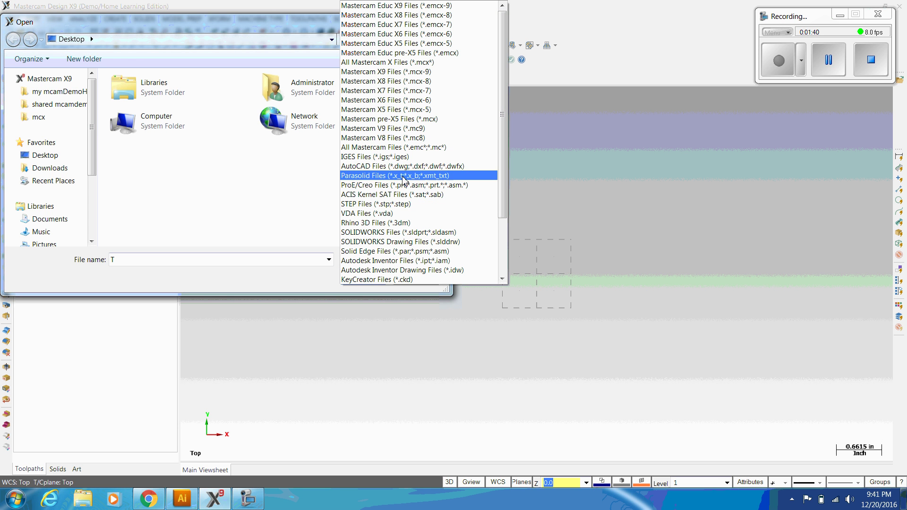
left_click(407, 166)
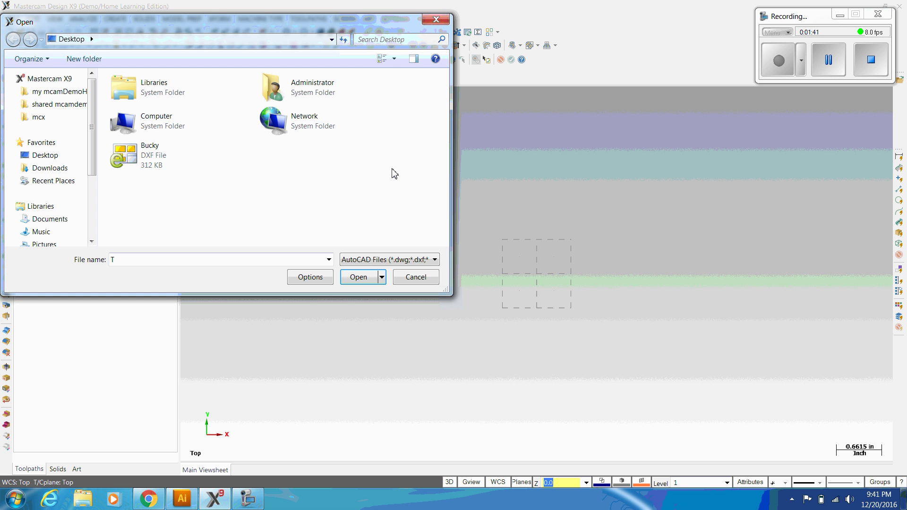
left_click(140, 156)
left_click(360, 279)
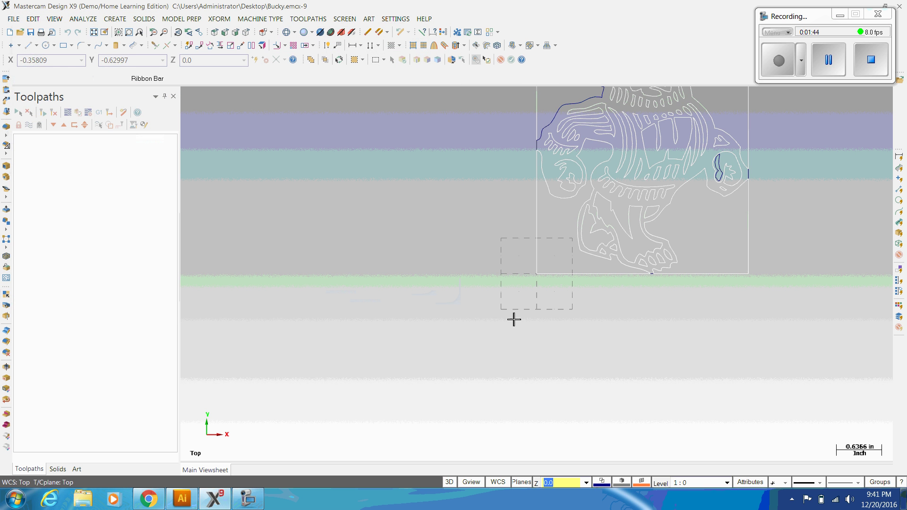
Assign the default Router machine type to the Bucky drawing
scroll(664, 210, "down", 5)
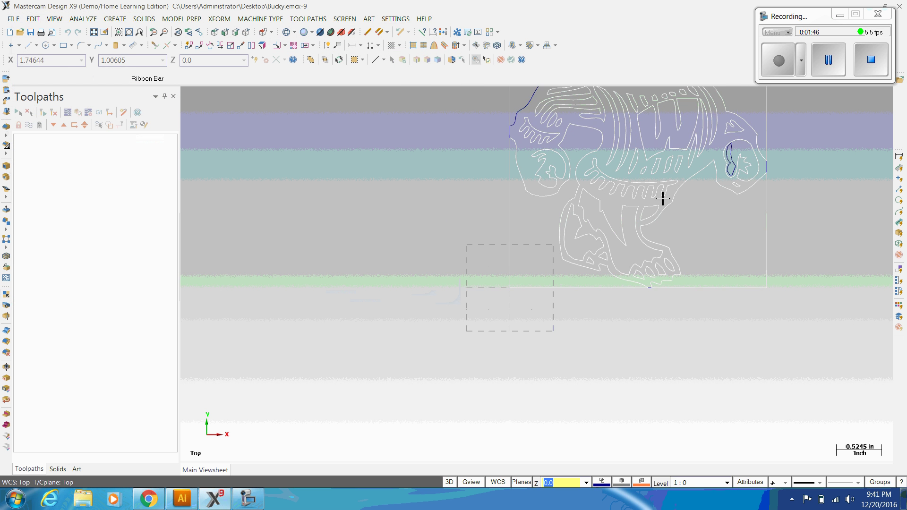
scroll(709, 124, "up", 5)
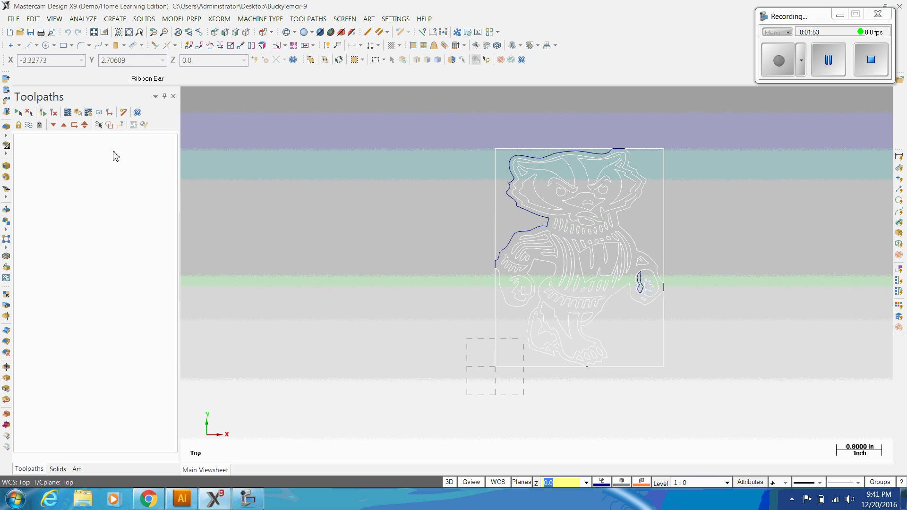
left_click(260, 20)
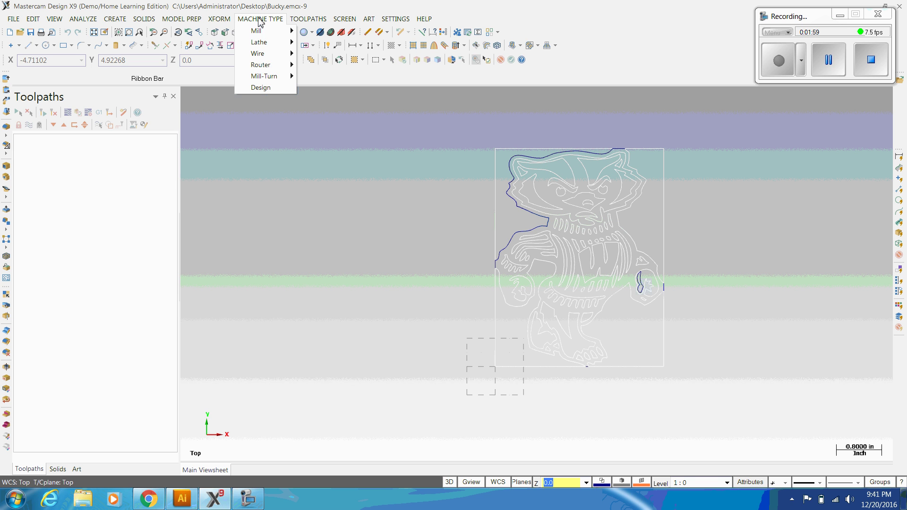
mouse_move(263, 69)
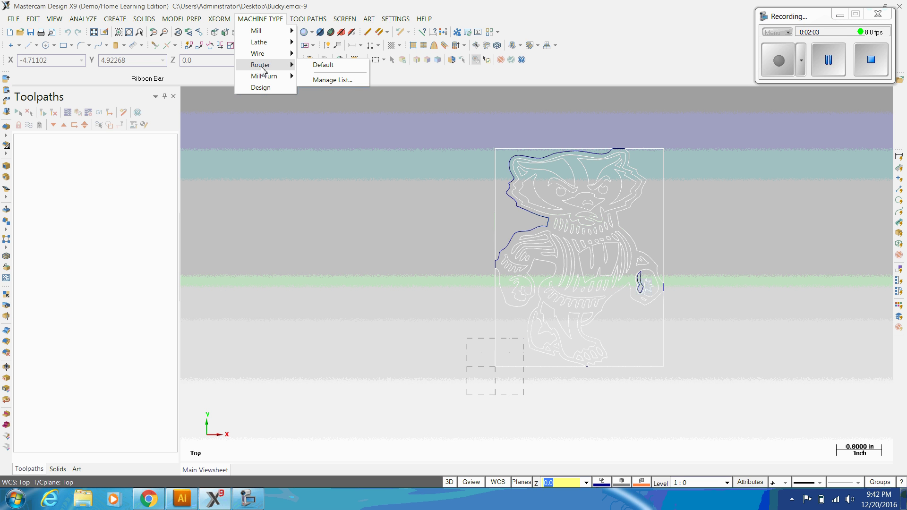
left_click(326, 67)
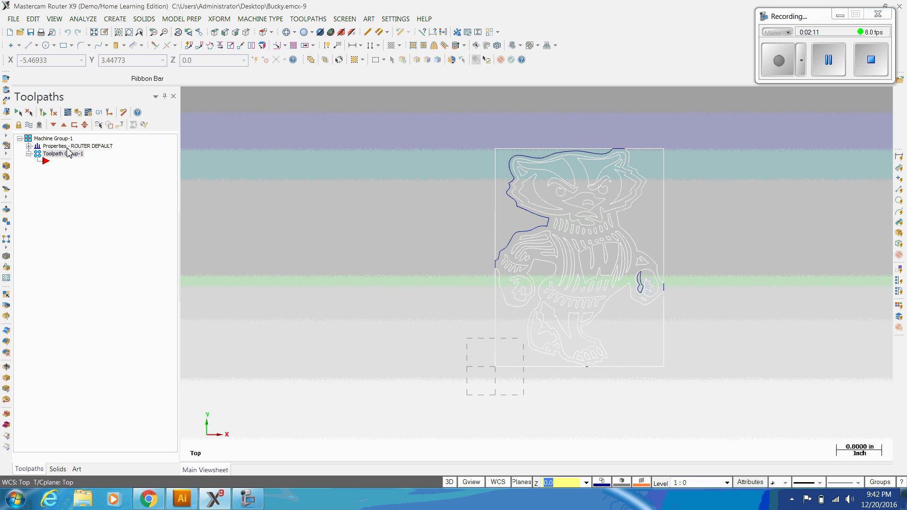
Define the machine group's rectangular stock as 18 in Y, 18 in X and 0.75 in Z
left_click(28, 146)
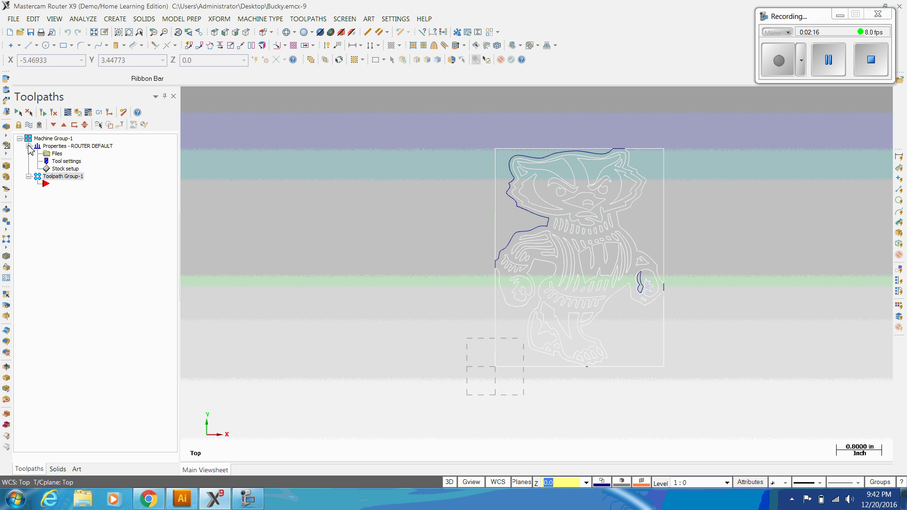
left_click(64, 170)
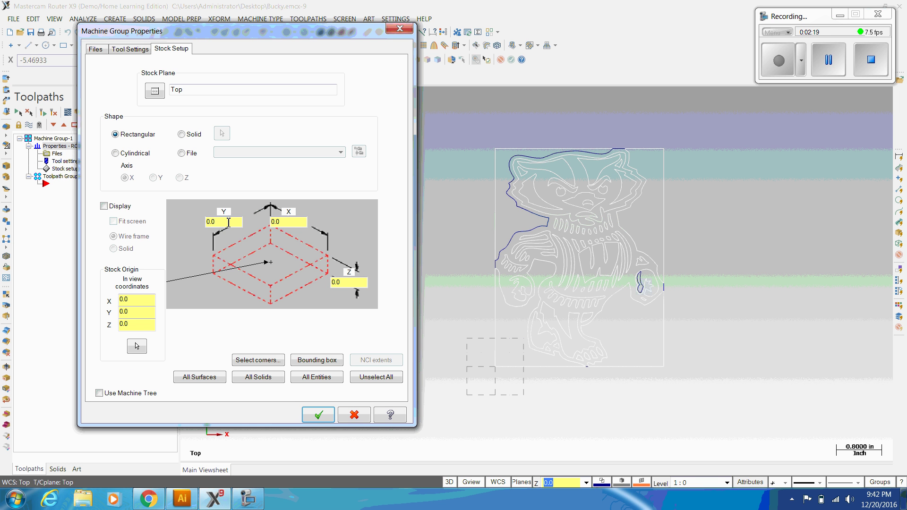
left_click_drag(229, 222, 186, 224)
type("18")
left_click_drag(288, 222, 258, 229)
type("1")
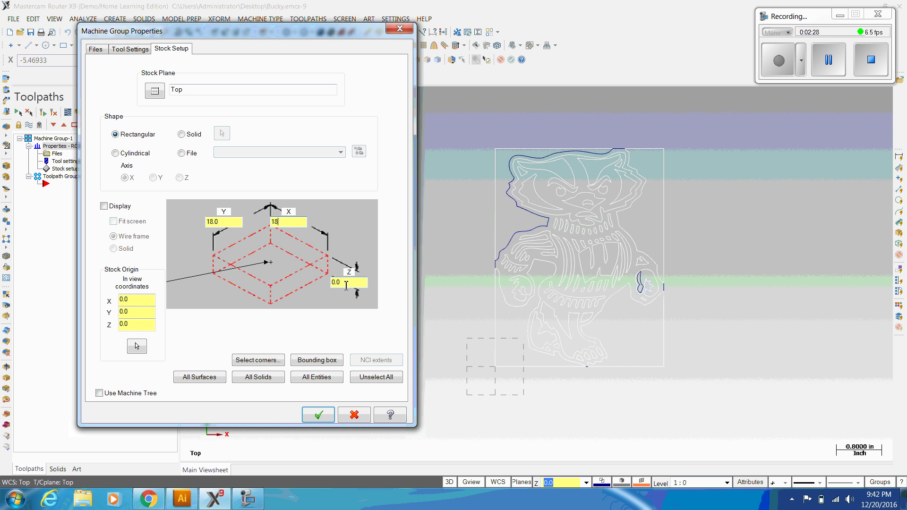
left_click_drag(342, 285, 321, 287)
type(".75")
Place the stock origin at the top face's lower-left corner and enable wireframe stock display with Fit screen
left_click(214, 256)
left_click(104, 206)
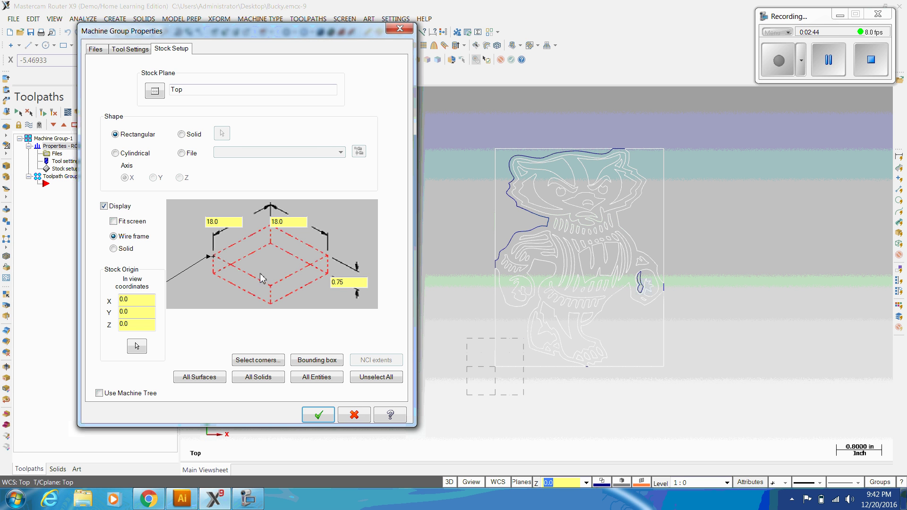
left_click(114, 222)
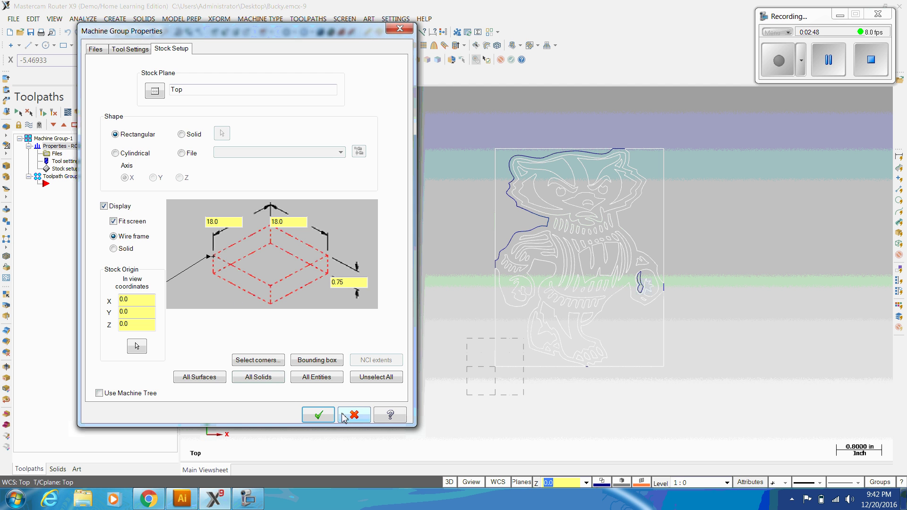
left_click(317, 416)
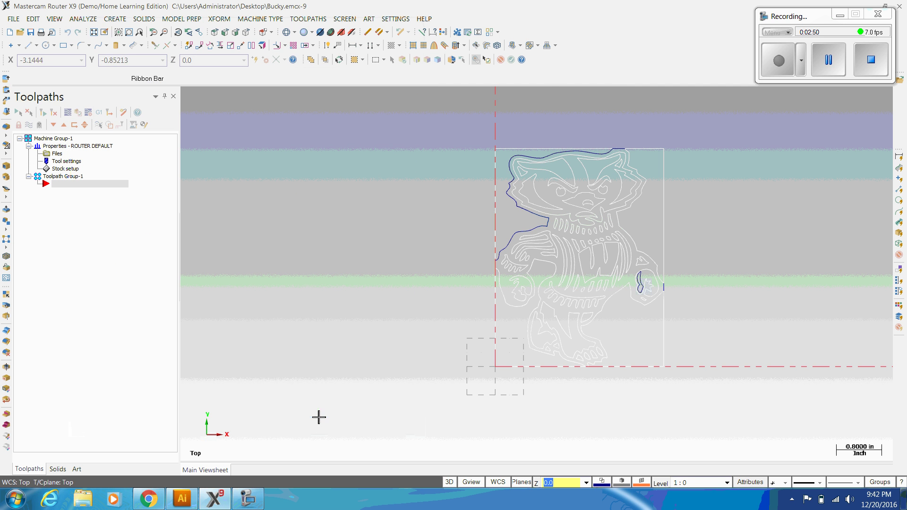
Scale the whole Bucky drawing, including its border, uniformly by a factor of 4 in Move mode
scroll(651, 254, "down", 5)
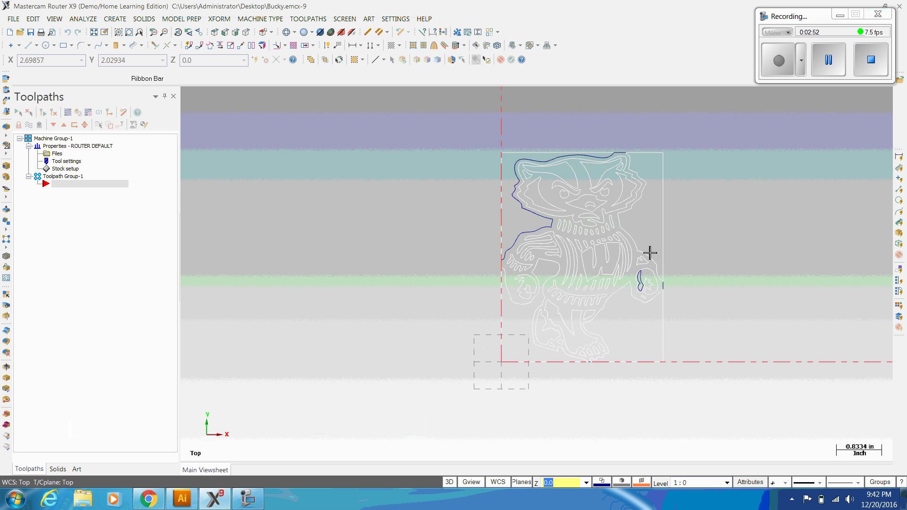
scroll(655, 245, "down", 3)
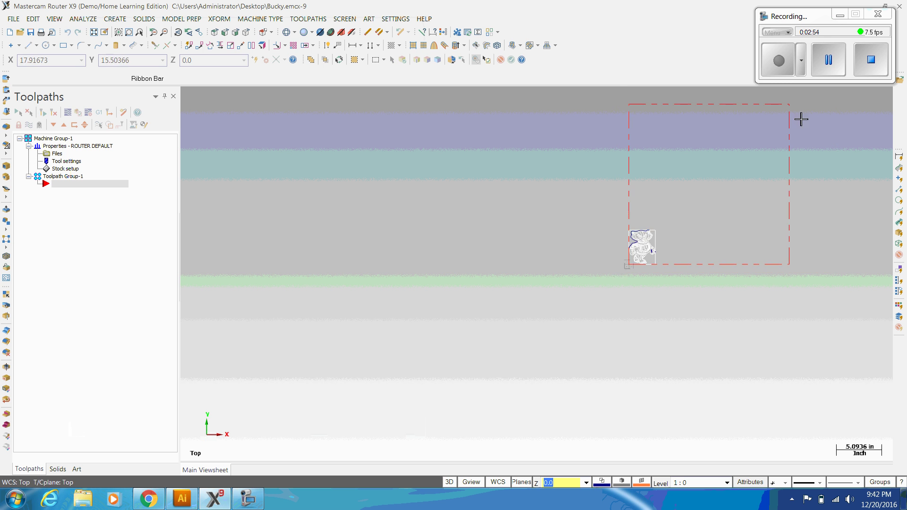
scroll(812, 102, "up", 2)
scroll(812, 102, "up", 2)
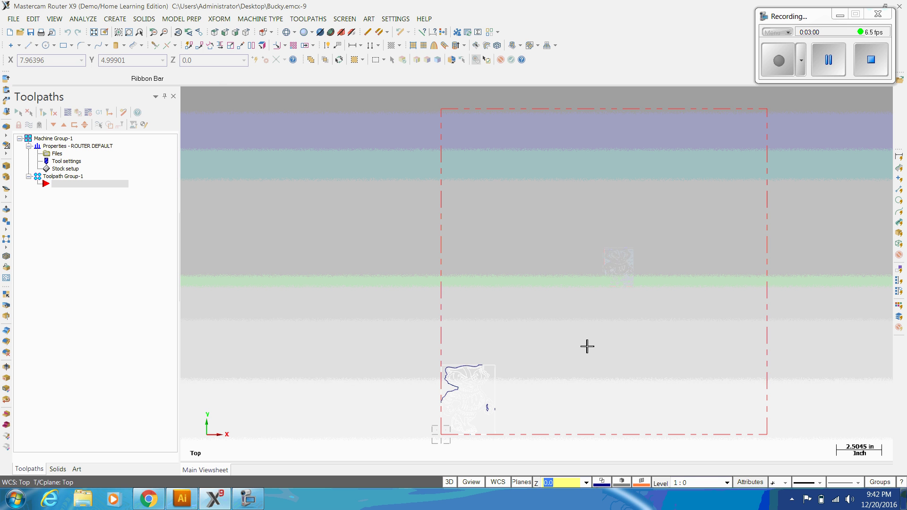
left_click(225, 20)
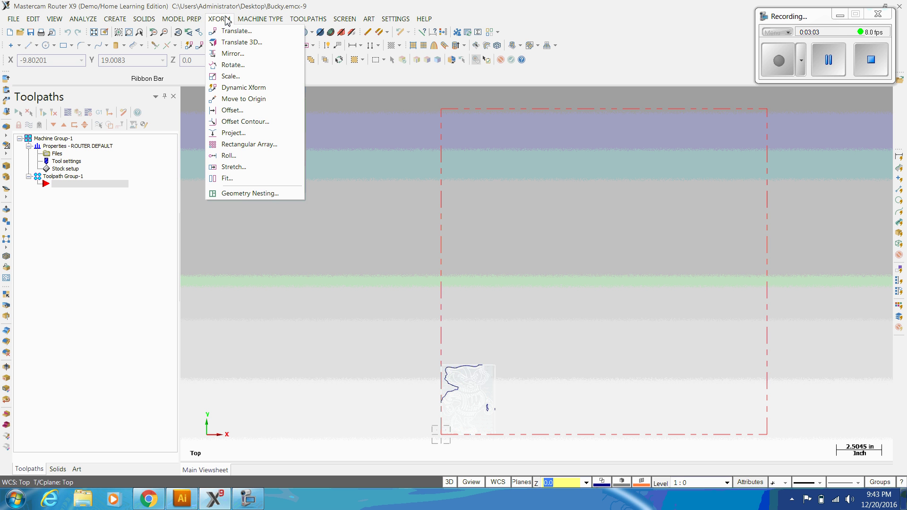
left_click(230, 77)
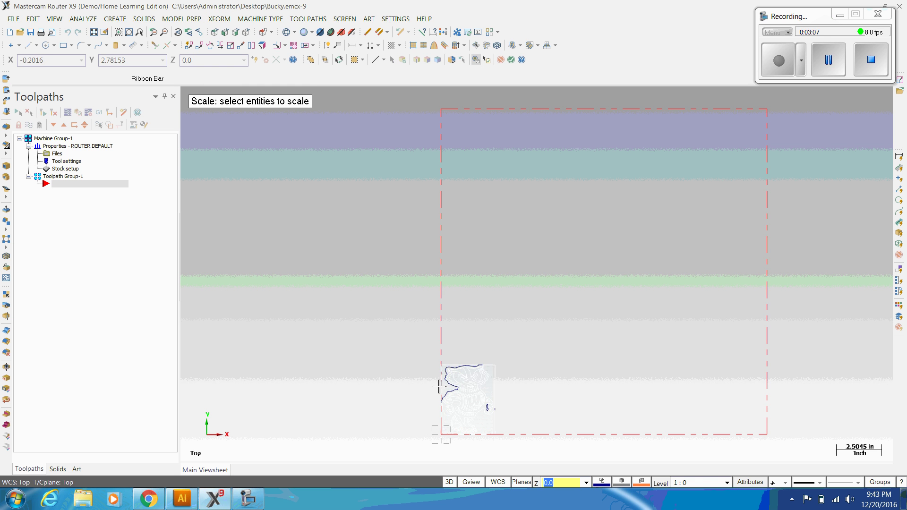
scroll(448, 397, "up", 1)
scroll(486, 432, "up", 1)
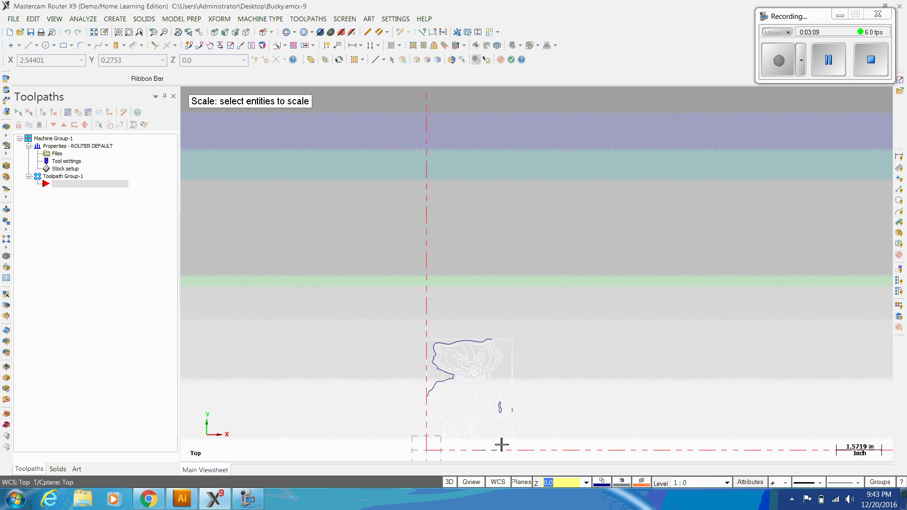
mouse_move(405, 317)
left_mouse_down()
mouse_move(517, 470)
mouse_move(533, 474)
mouse_move(539, 449)
mouse_move(538, 457)
left_mouse_up()
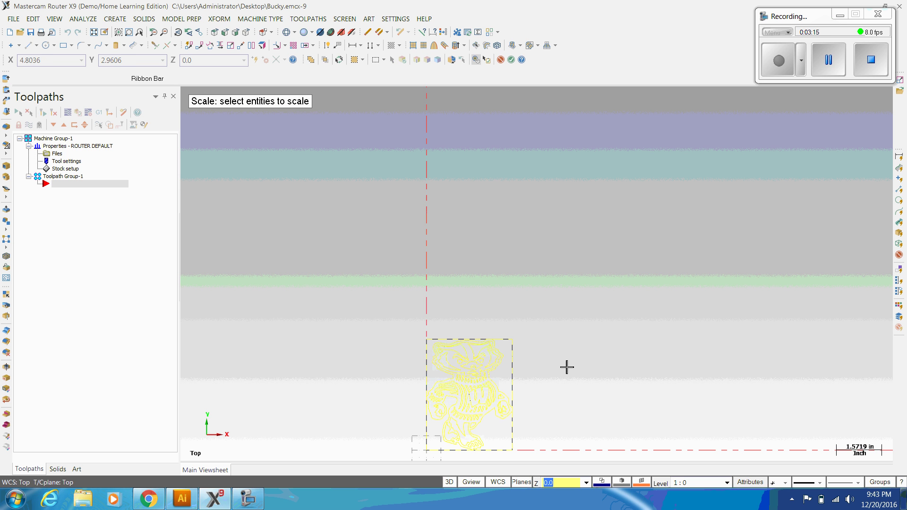
key("Return")
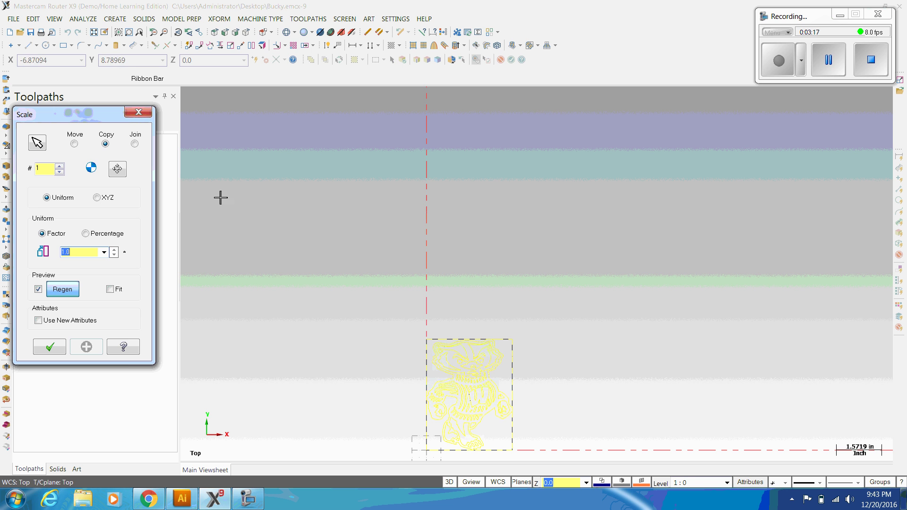
left_click_drag(79, 116, 210, 112)
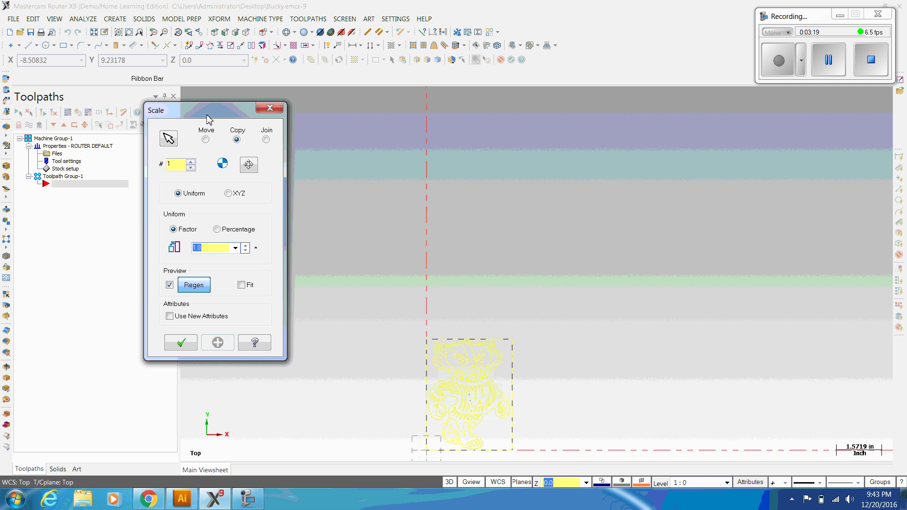
left_click(205, 140)
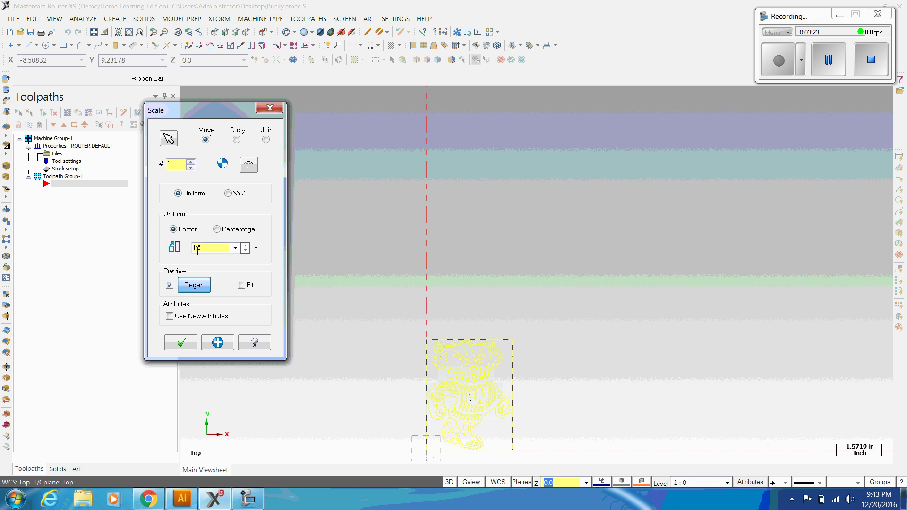
left_click_drag(225, 248, 176, 254)
type("4")
left_click(182, 344)
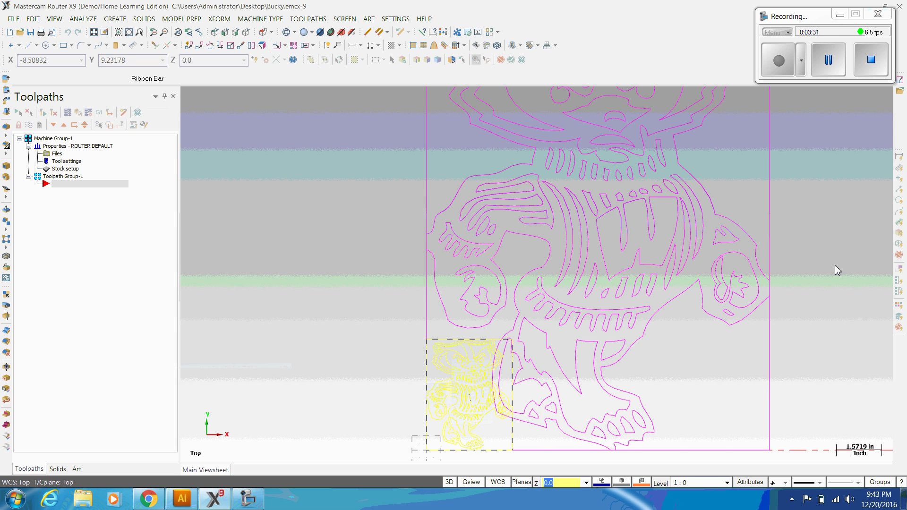
key("Delete")
Translate the enlarged drawing in Move mode from its middle towards the stock's center, about 2.32 in X and 2.05 in Y
scroll(674, 292, "up", 2)
scroll(675, 291, "down", 5)
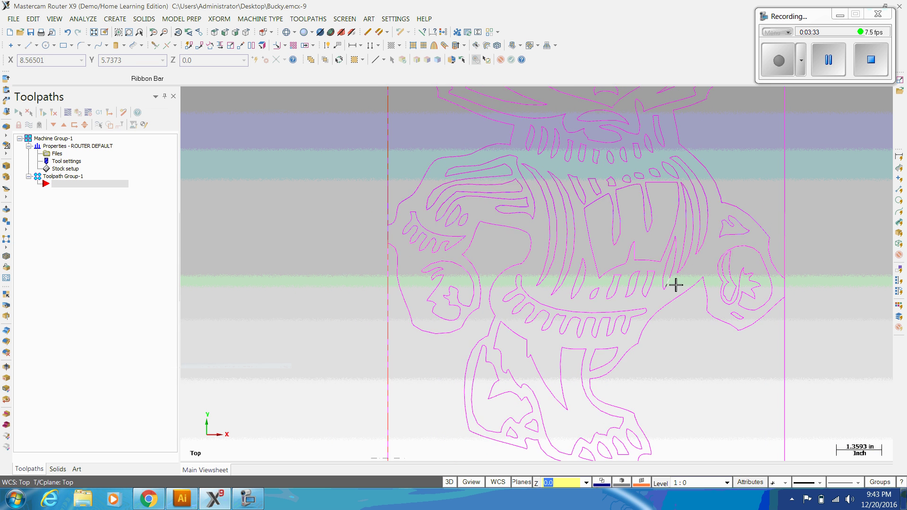
scroll(810, 95, "down", 1)
scroll(810, 101, "up", 3)
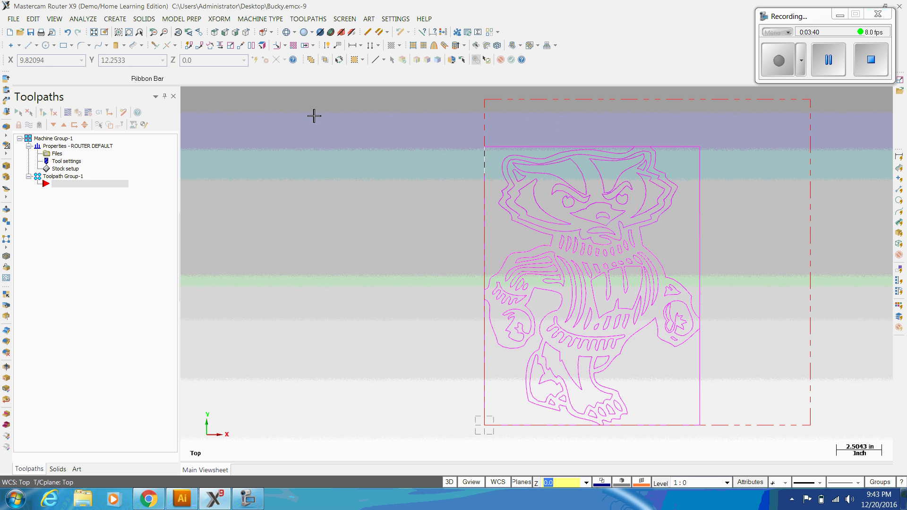
left_click(220, 19)
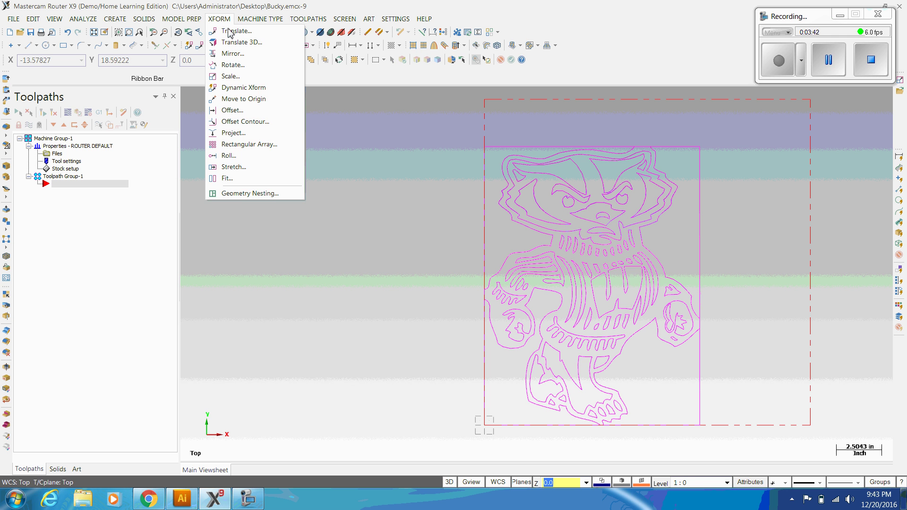
left_click(230, 32)
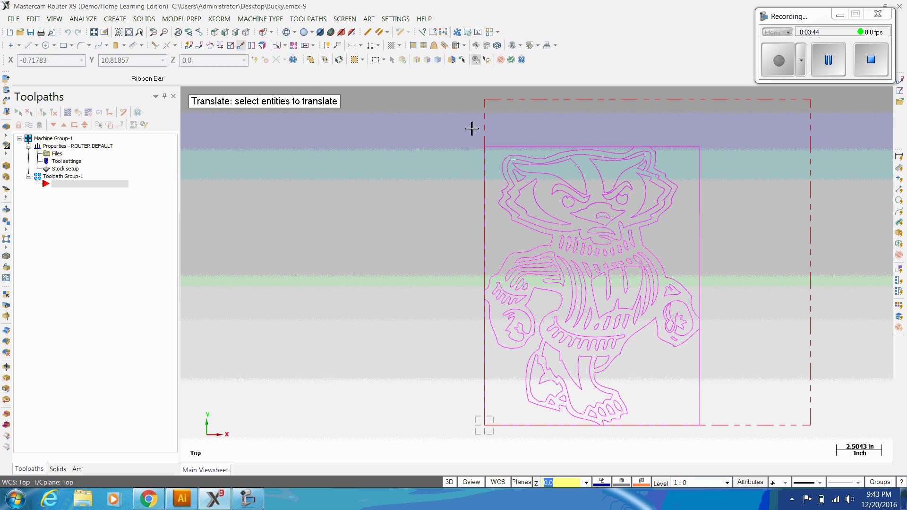
left_click_drag(462, 126, 719, 452)
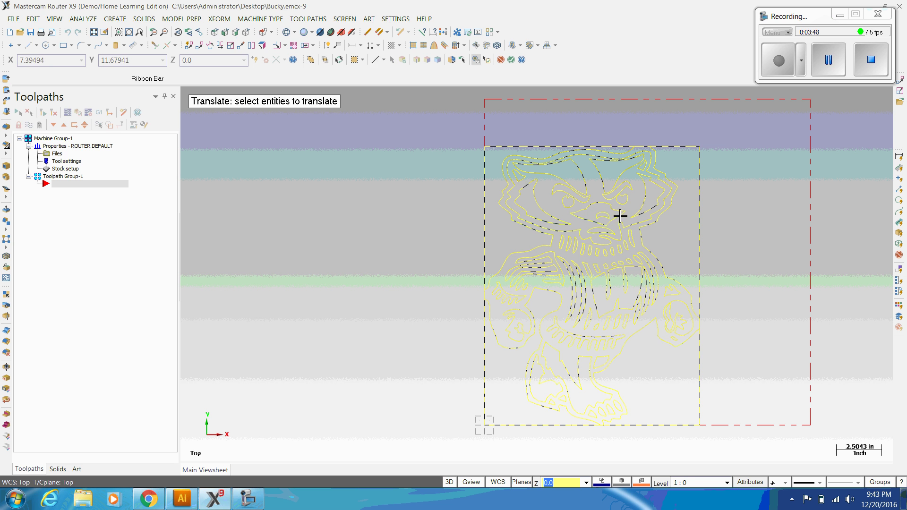
key("Return")
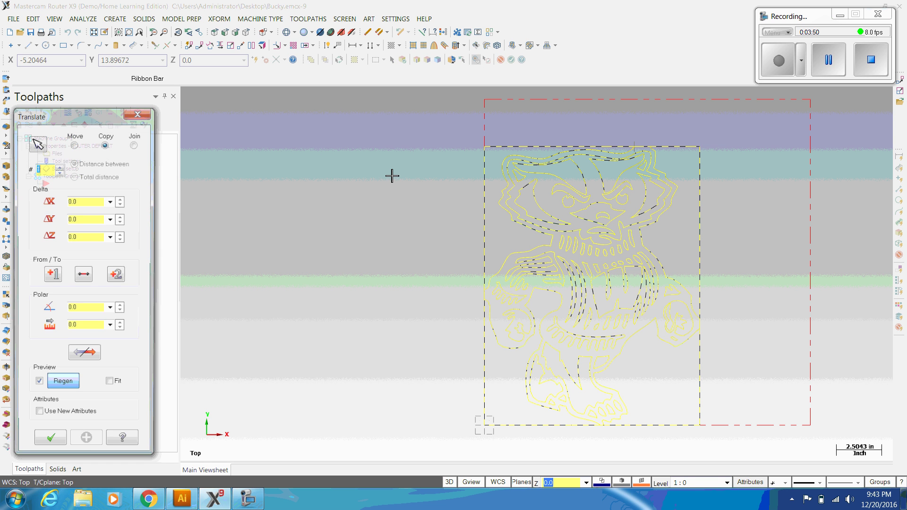
left_click(74, 144)
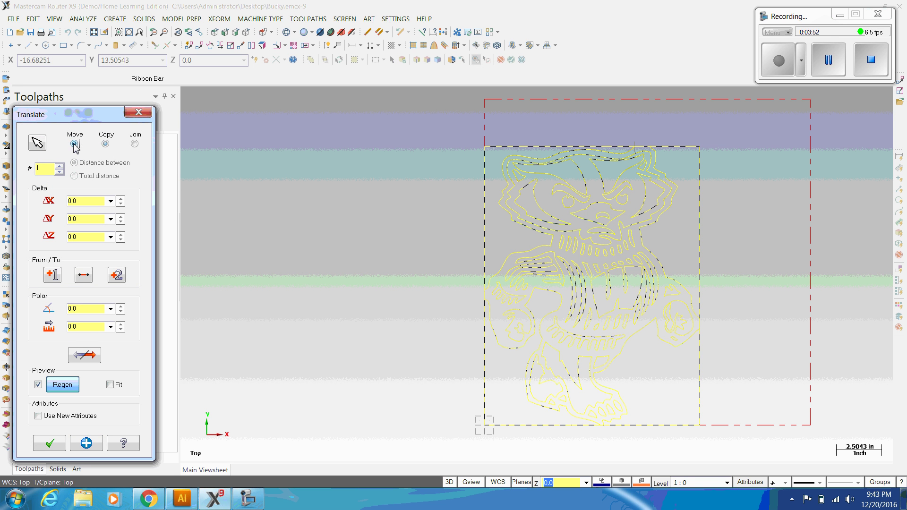
left_click(52, 275)
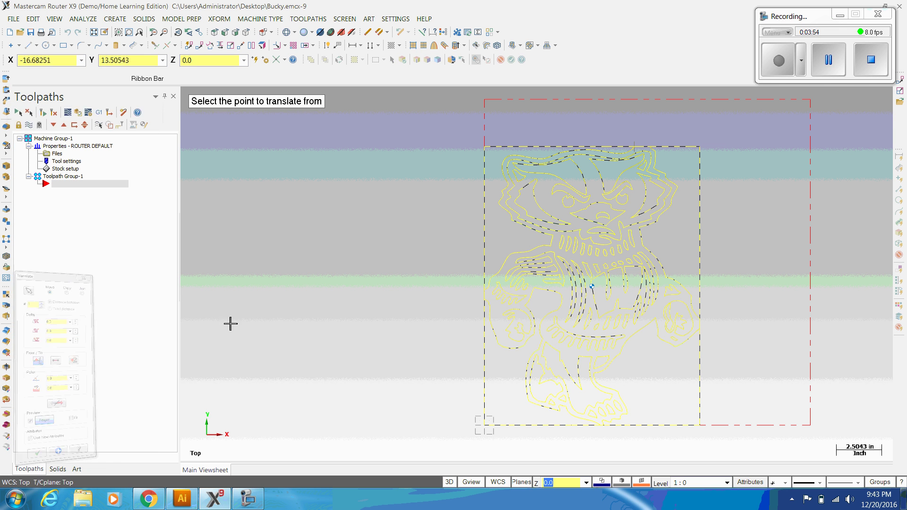
left_click(592, 287)
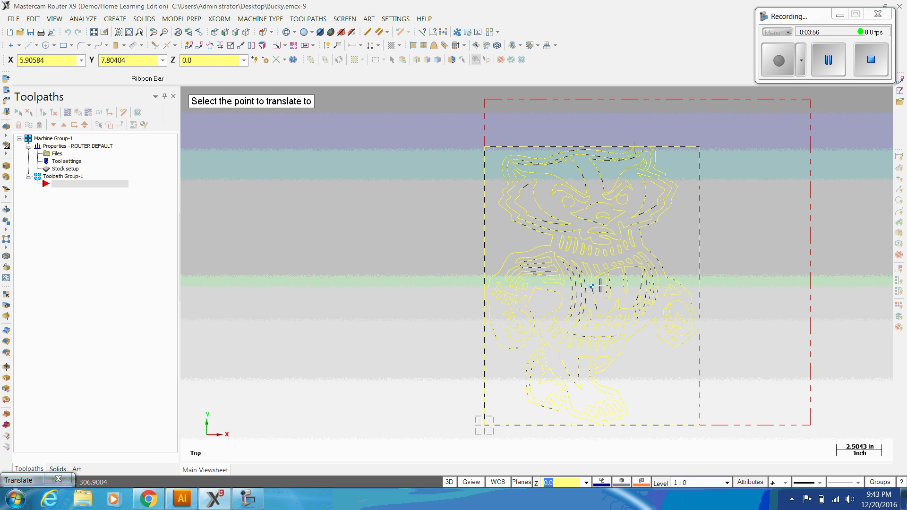
left_click(635, 248)
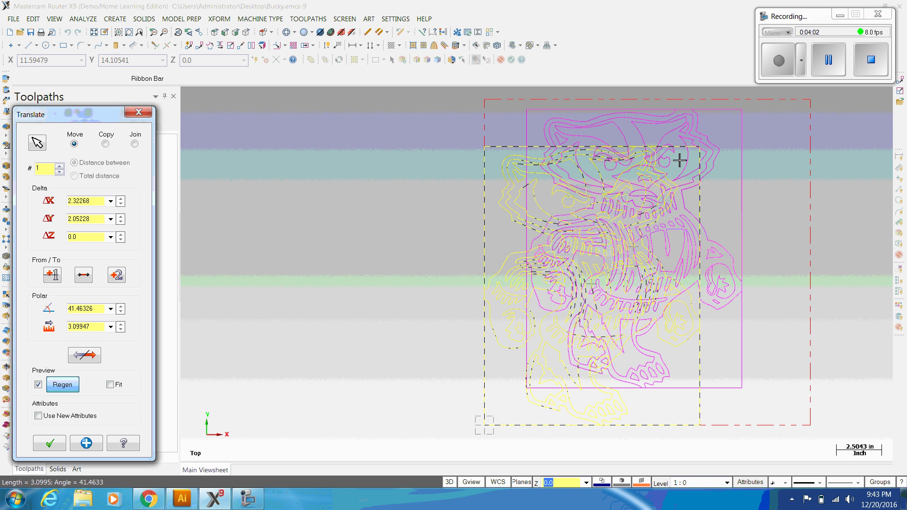
Set the translation's Y offset to 1.8
double_click(100, 218)
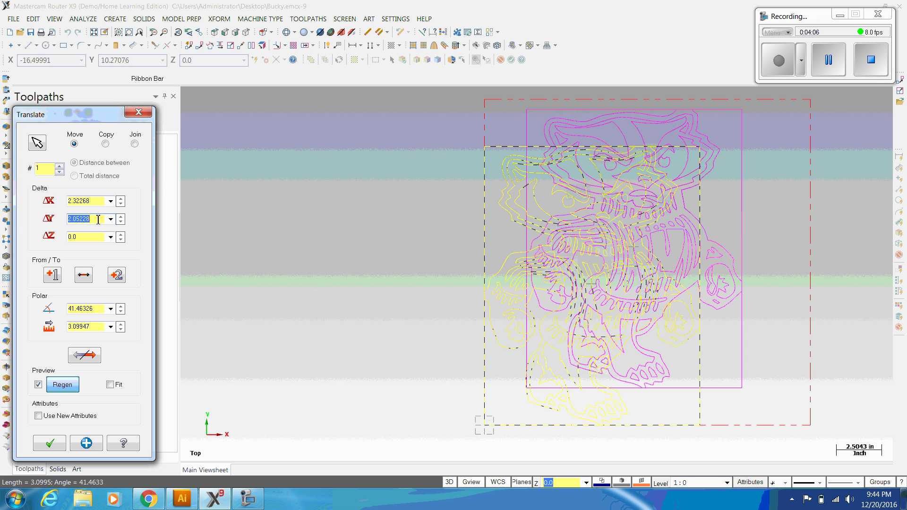
type("1.8")
key("Return")
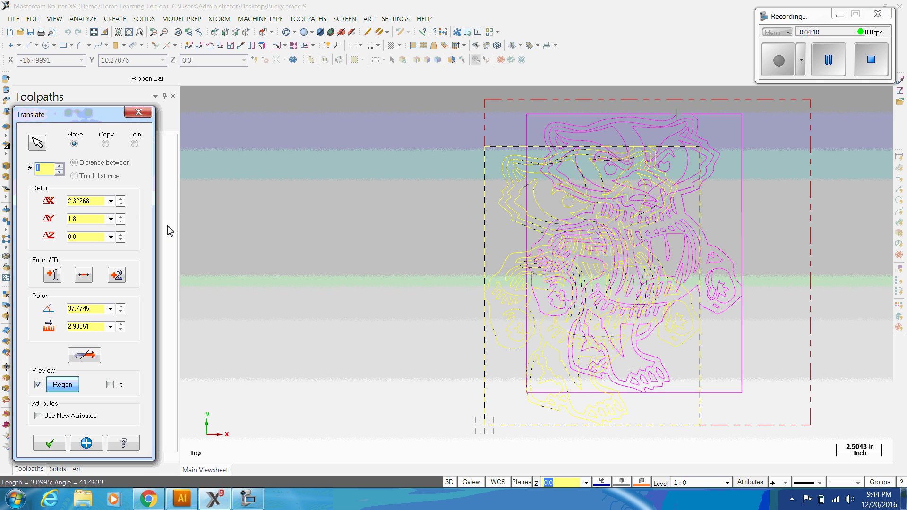
Set the translation's Y offset to 1.5 and apply the move to the drawing
left_click_drag(95, 219, 54, 221)
key("Return")
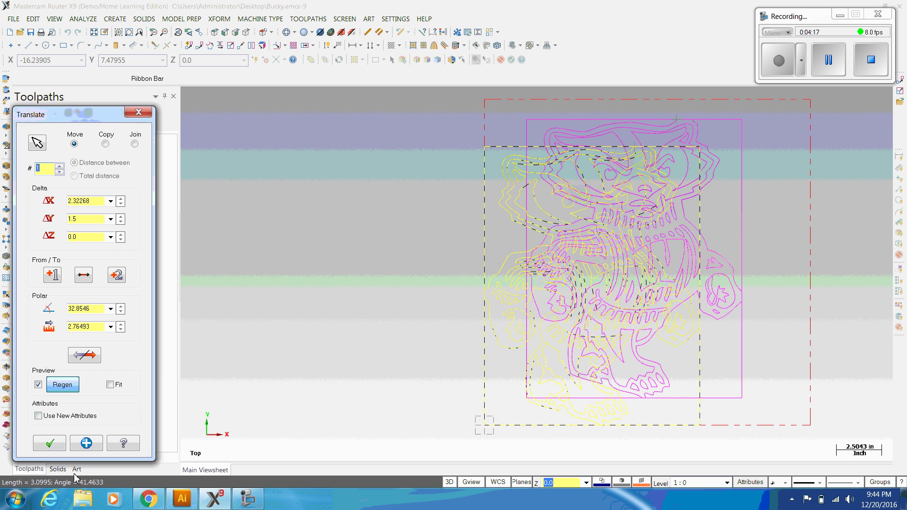
left_click(46, 444)
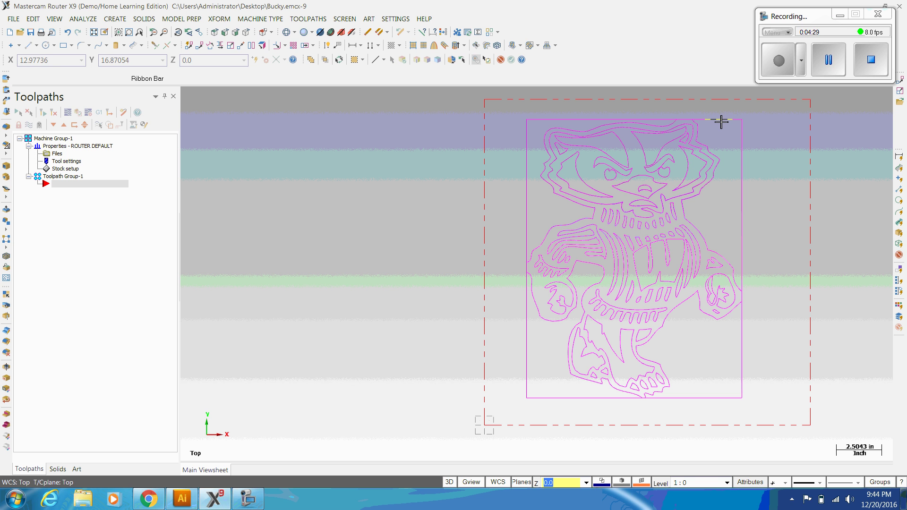
Delete the border rectangle's right edge and the end segment of its top edge at the upper-right corner
key("Delete")
left_click(745, 136)
key("Delete")
left_click(736, 121)
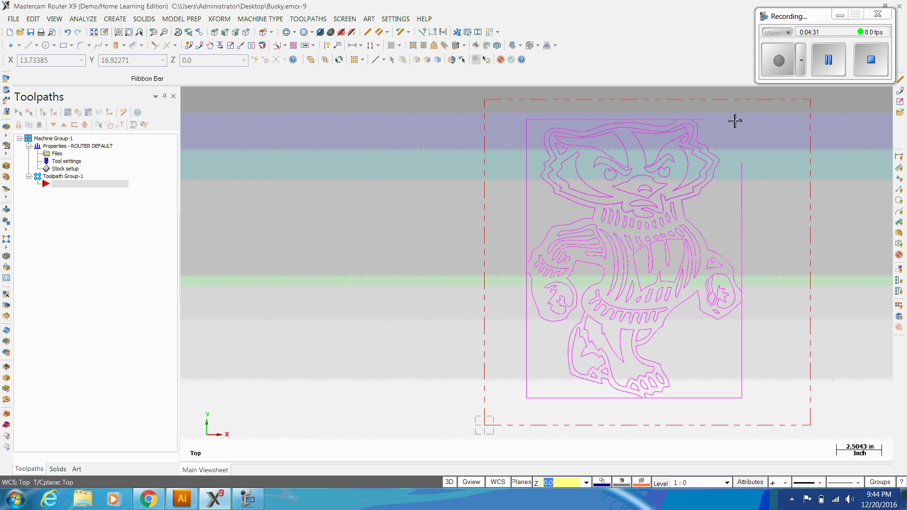
left_click(742, 183)
left_click(743, 318)
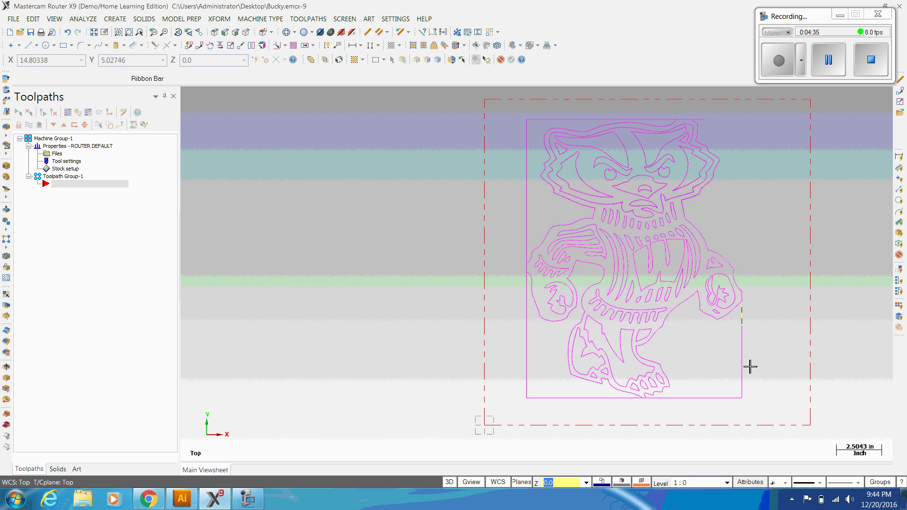
left_click(744, 385)
Delete the line segments forming the bottom edge of the border rectangle around Bucky
left_click(694, 399)
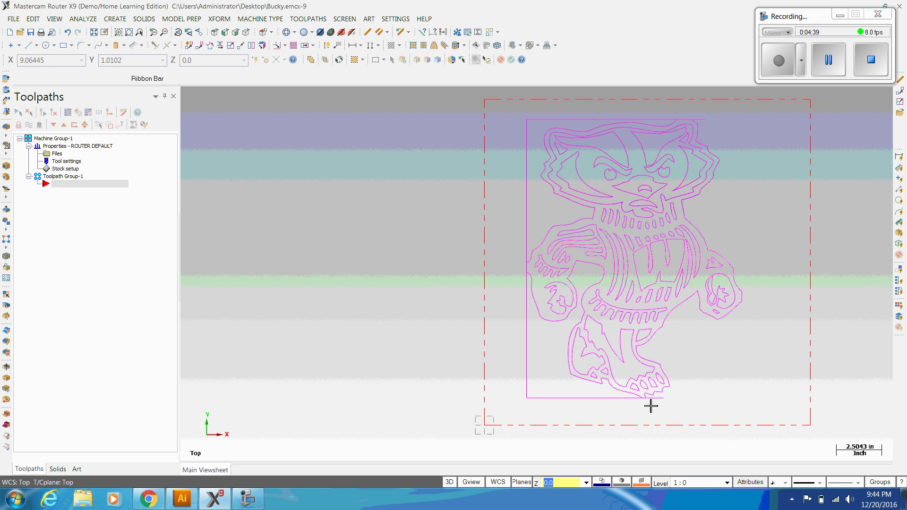
left_click(628, 399)
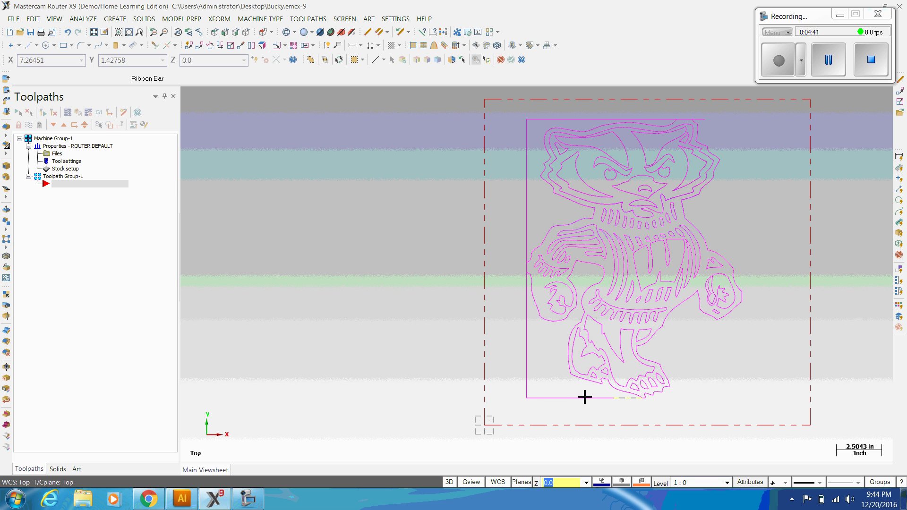
left_click(537, 398)
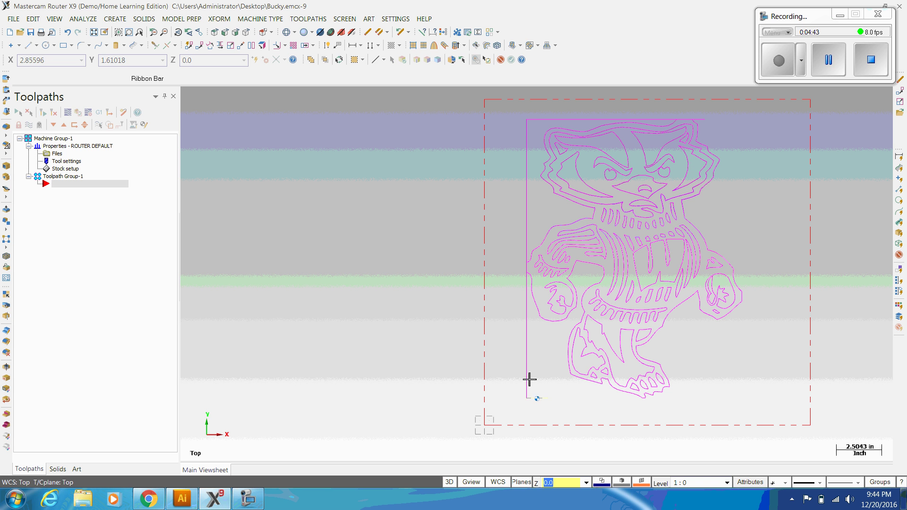
Delete the line segments forming the left edge of the border rectangle around Bucky
left_click(529, 378)
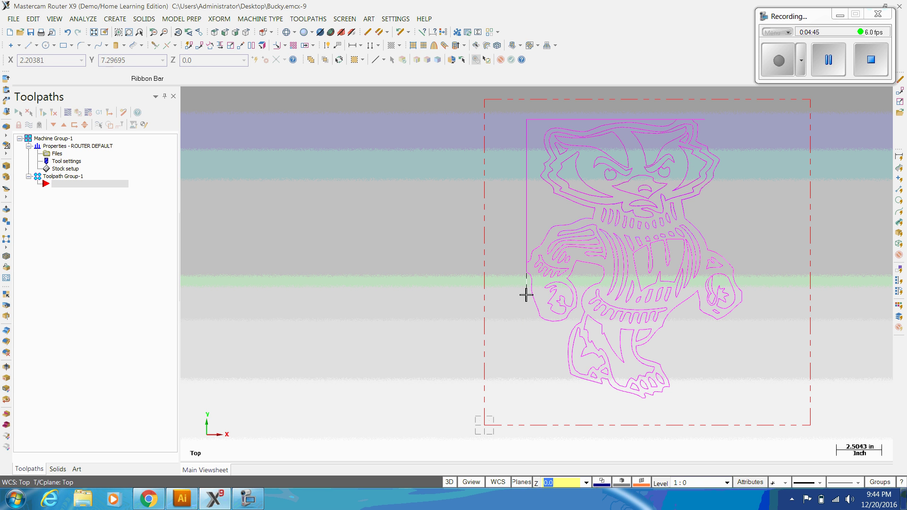
left_click(525, 257)
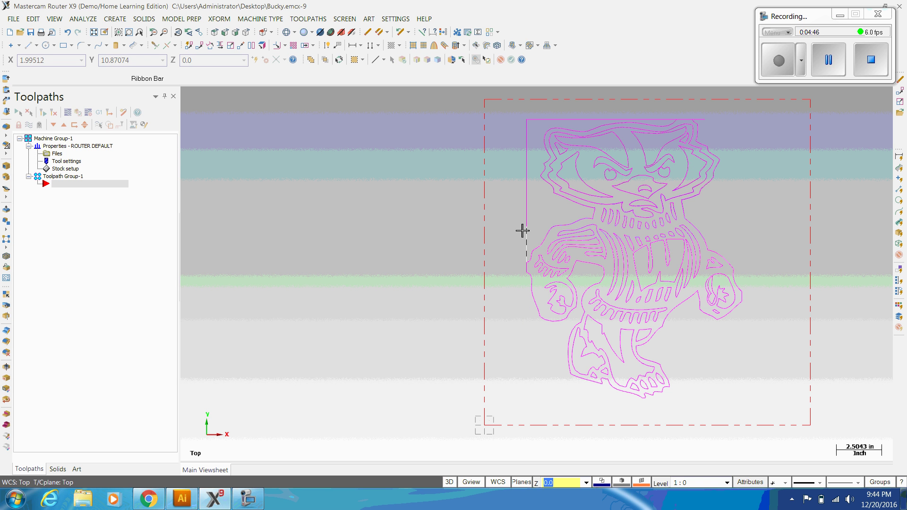
left_click(530, 191)
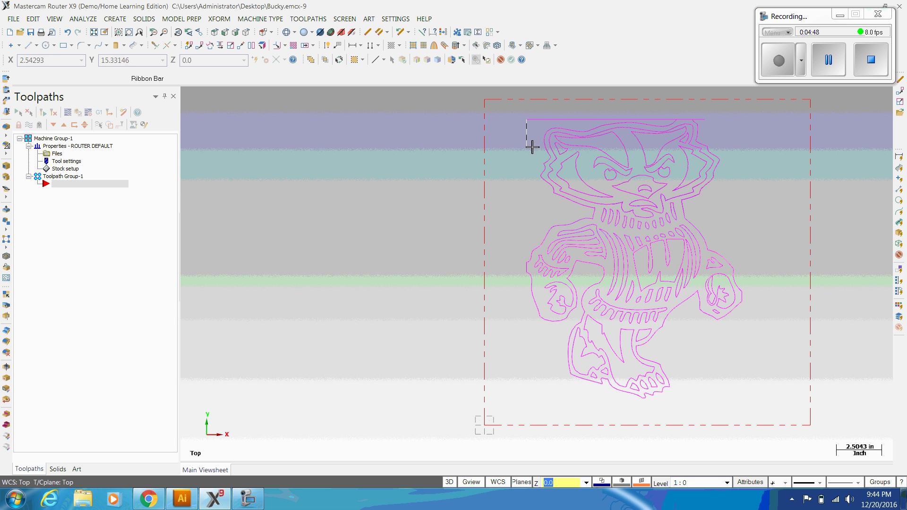
Delete the border's remaining upper-left corner piece and the line segments of its top edge above Bucky's head
left_click(535, 119)
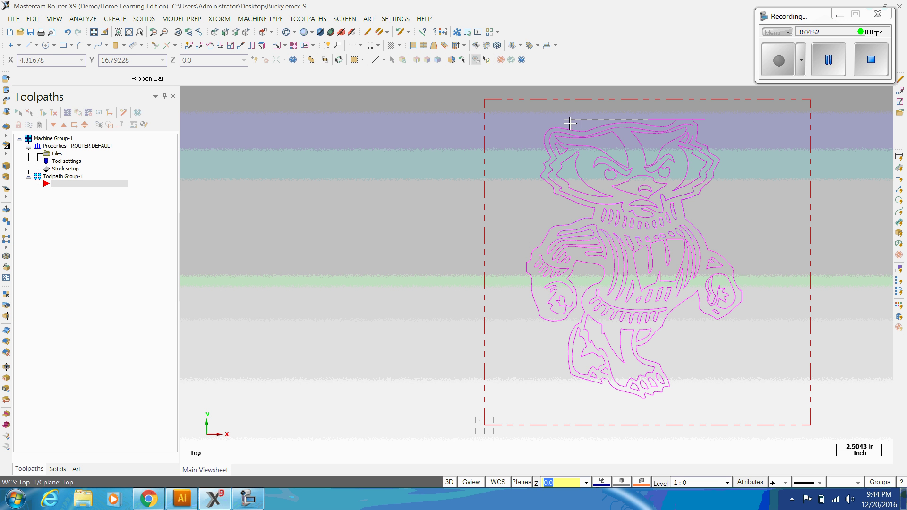
left_click(634, 119)
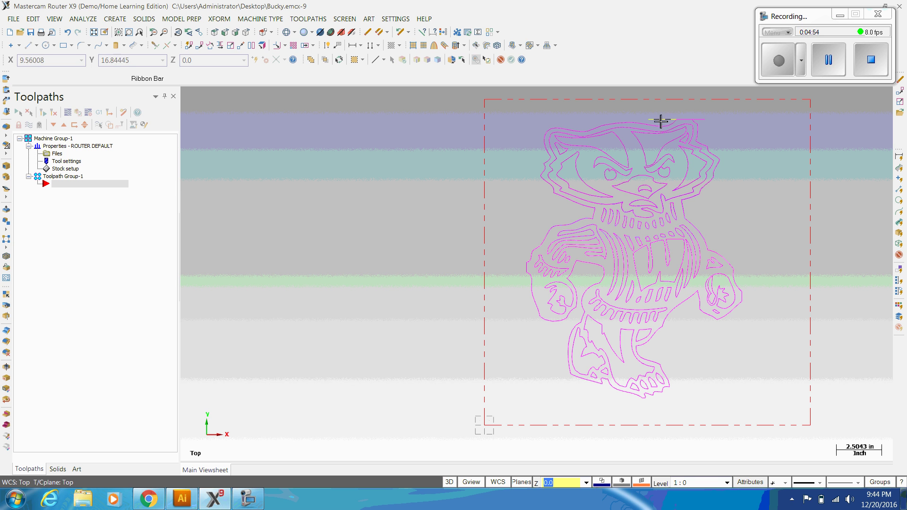
key("Delete")
left_click(703, 121)
key("Delete")
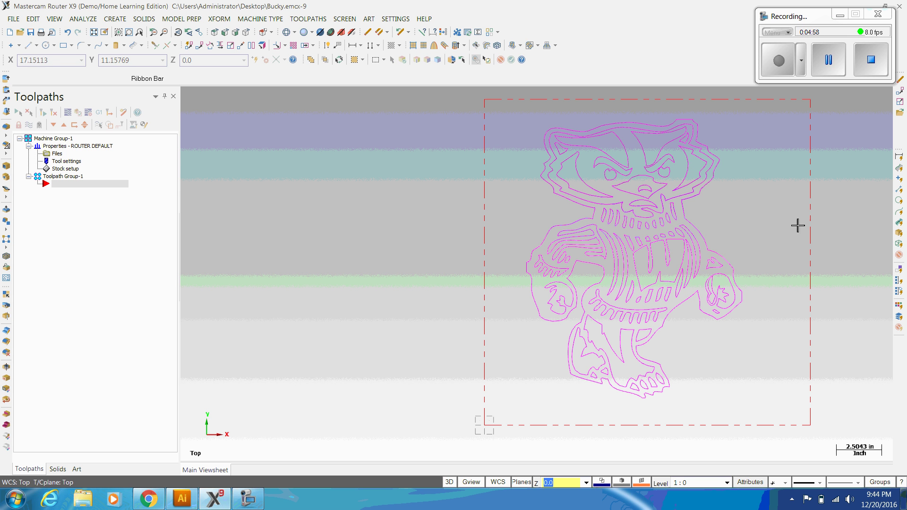
Create a Contour toolpath and chain all of Bucky's geometry with a window selection and an approximate start point
left_click(313, 20)
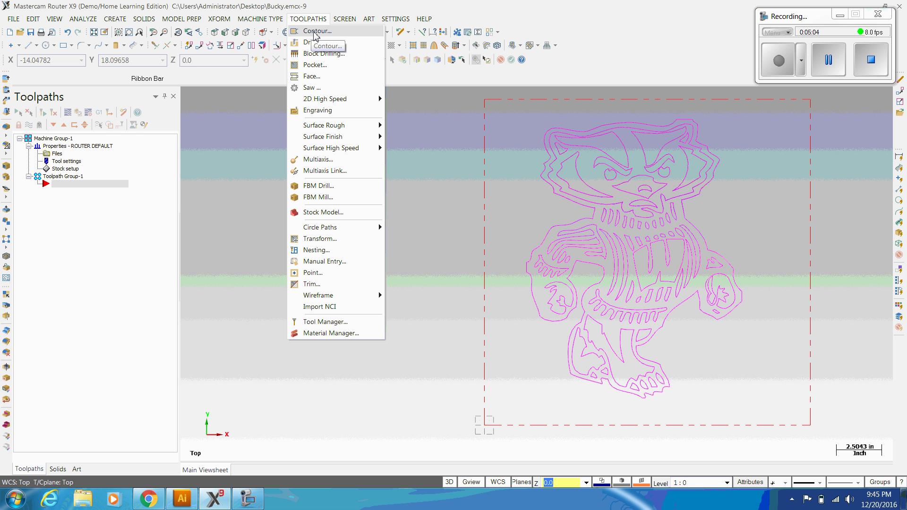
left_click(316, 31)
left_click(82, 178)
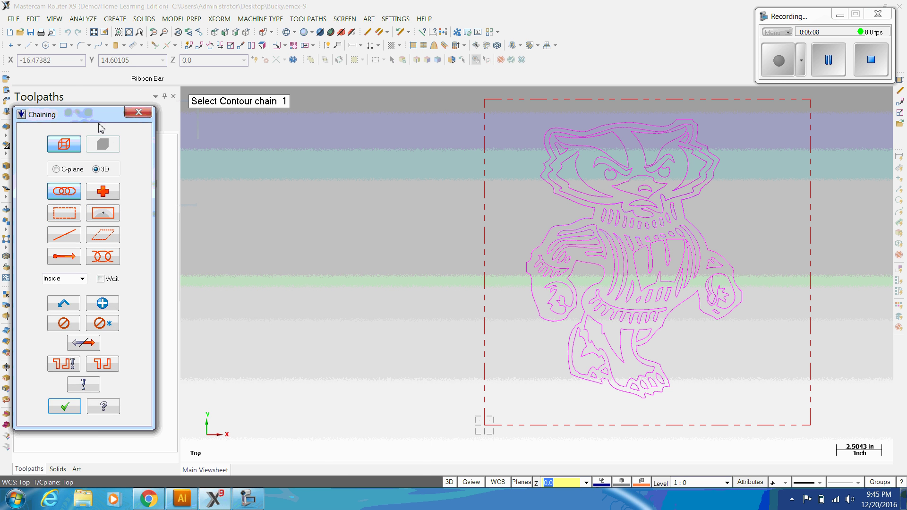
left_click_drag(99, 124, 372, 139)
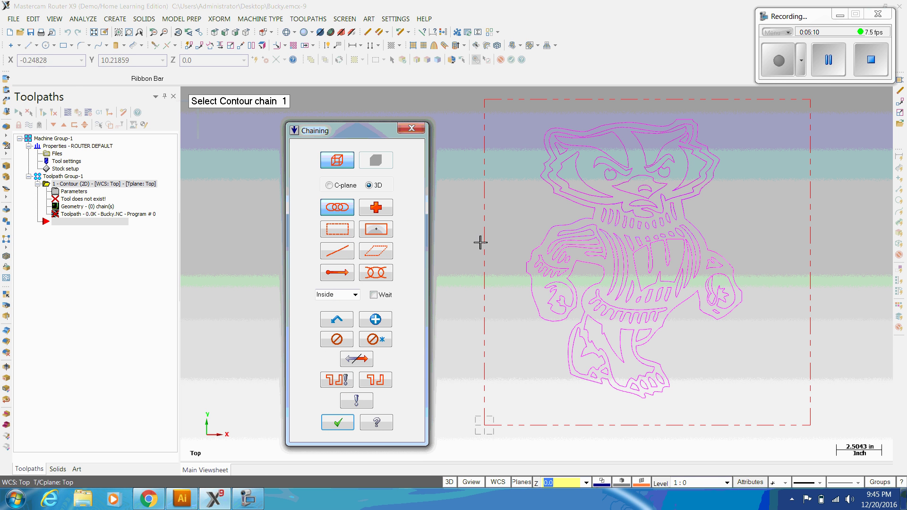
left_click(336, 232)
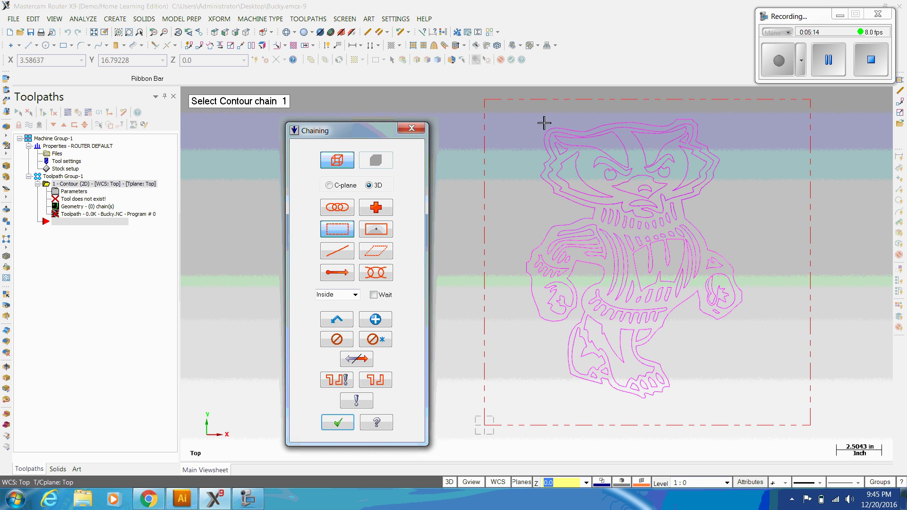
left_click(524, 111)
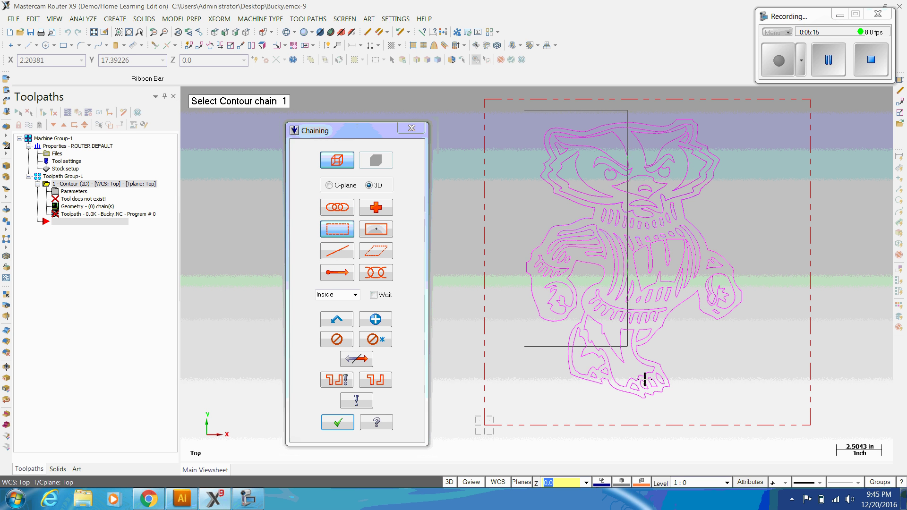
left_click(761, 418)
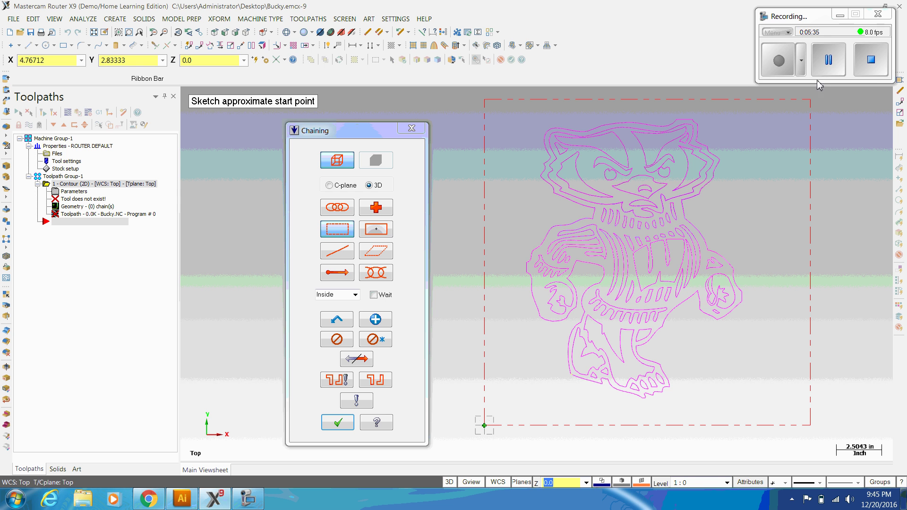
left_click(779, 74)
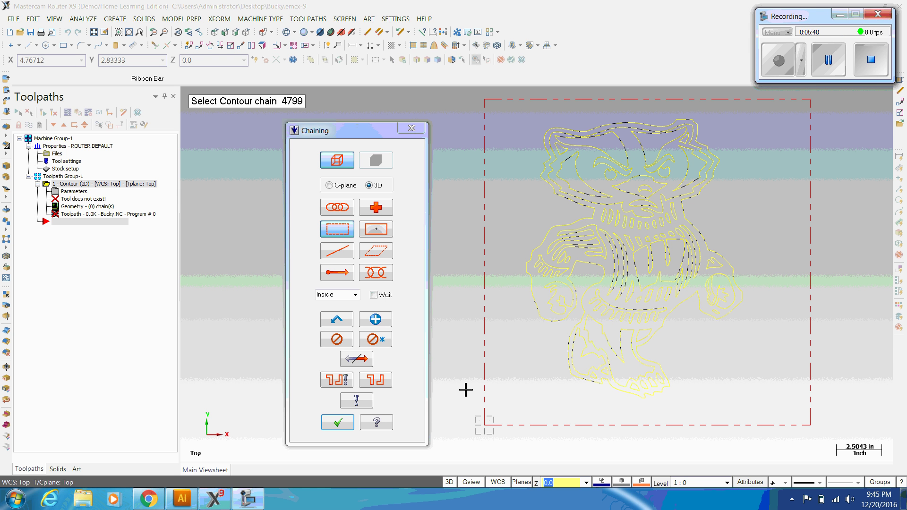
left_click(337, 425)
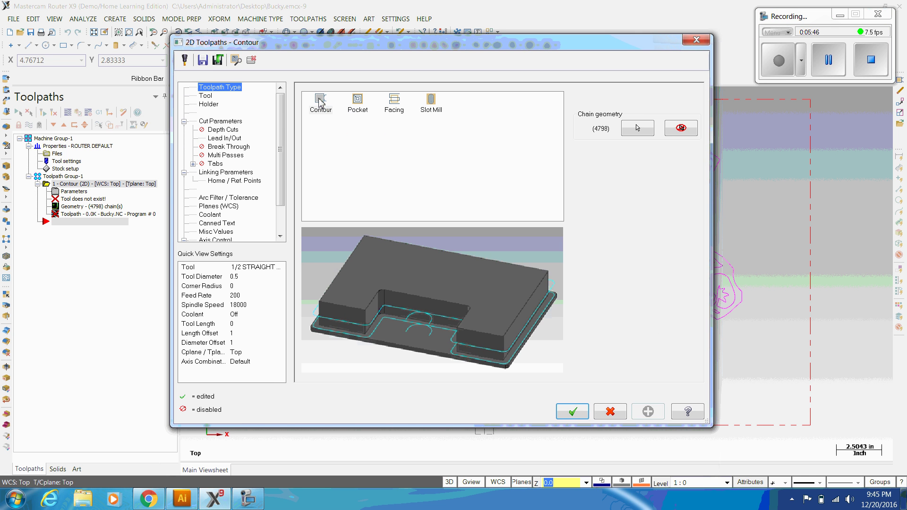
Keep the Contour toolpath type and assign the 1/8 STRAIGHT BIT from the Router_Inch tool library, listing tools only
left_click(320, 101)
left_click(211, 96)
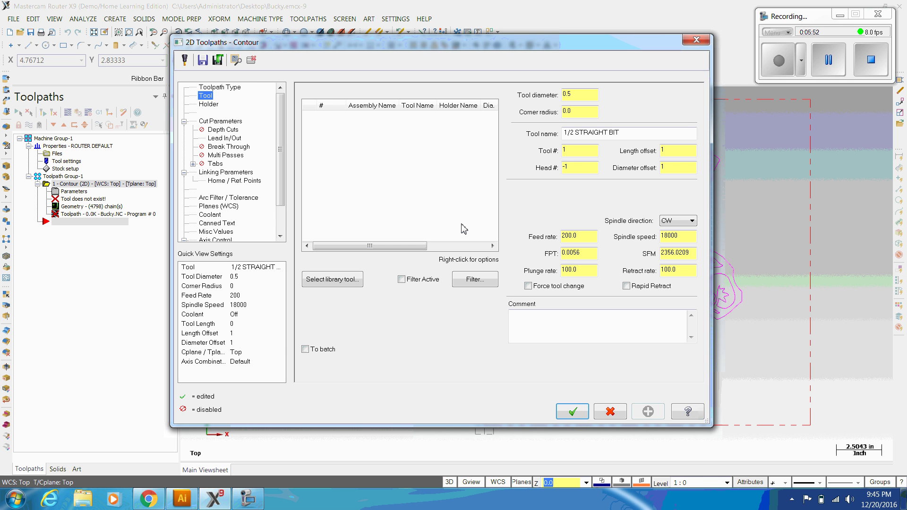
left_click(328, 279)
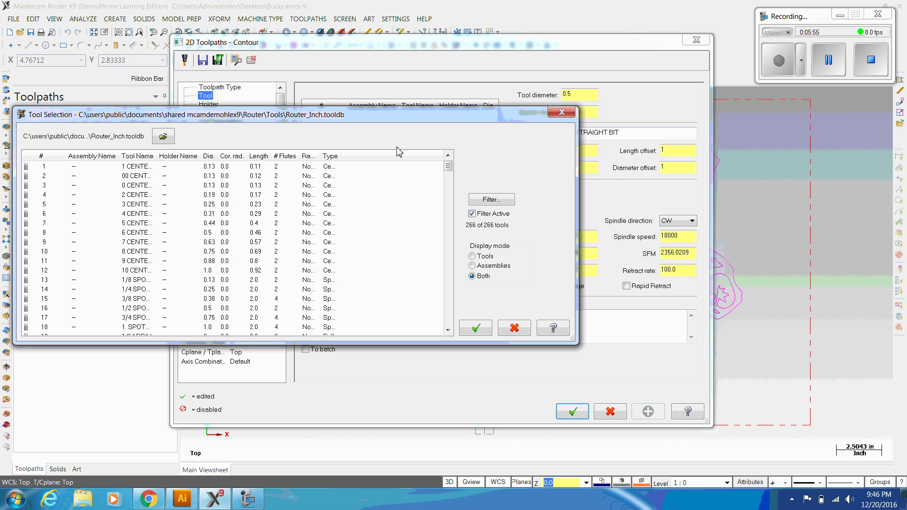
left_click_drag(433, 113, 561, 96)
left_click(600, 239)
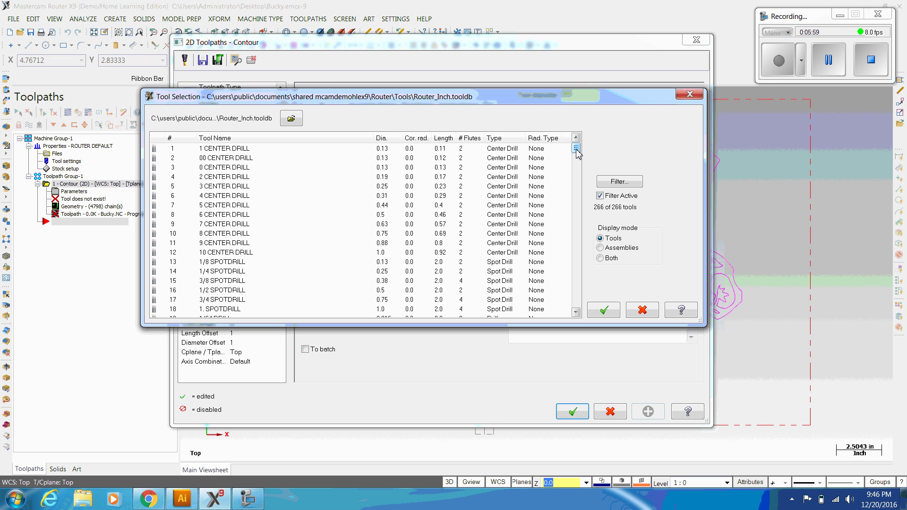
left_click_drag(576, 150, 572, 240)
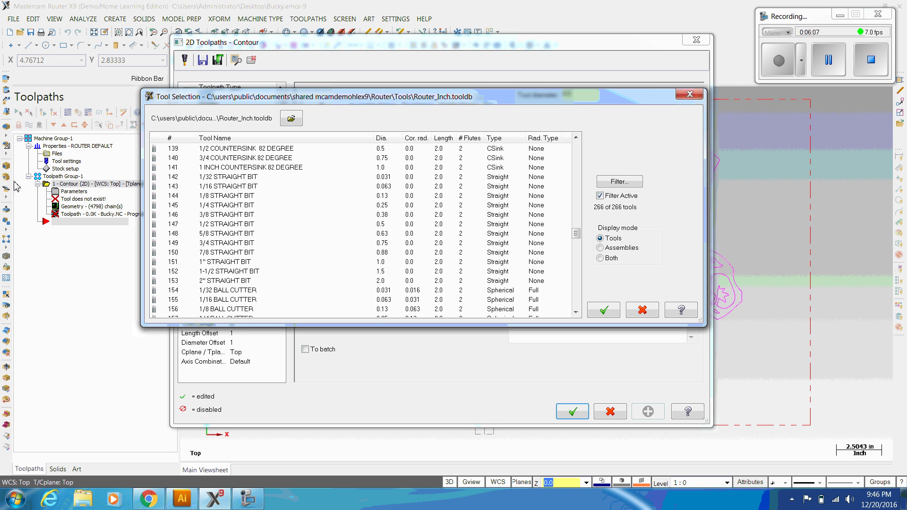
left_click(238, 197)
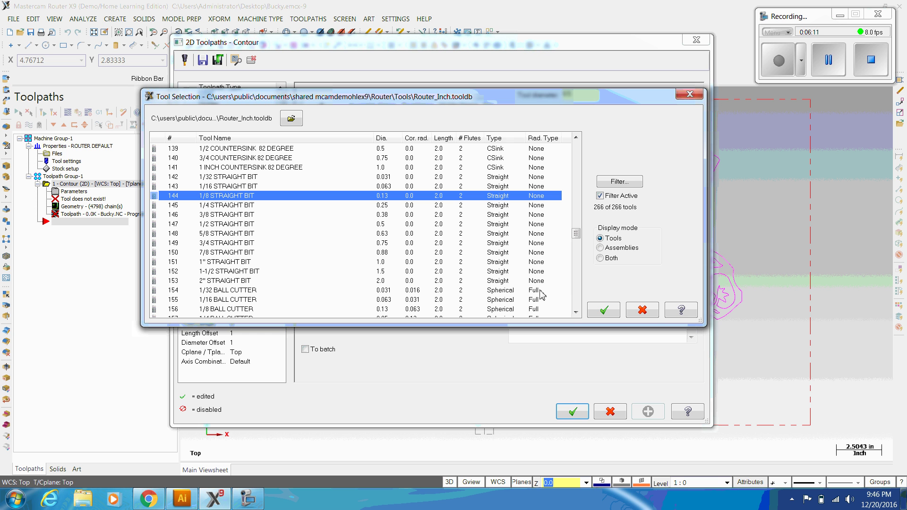
left_click(605, 310)
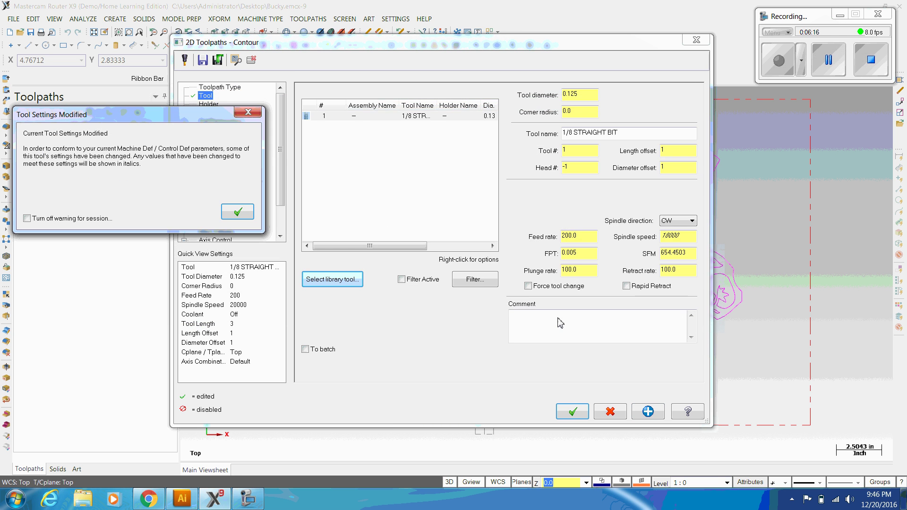
left_click(237, 211)
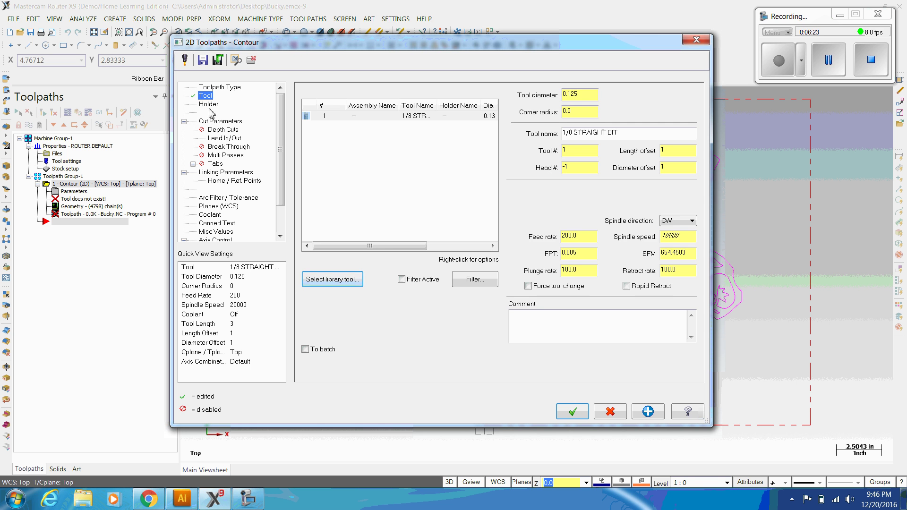
Check the tool holder settings and set the contour's cutter compensation type to Off
left_click(208, 105)
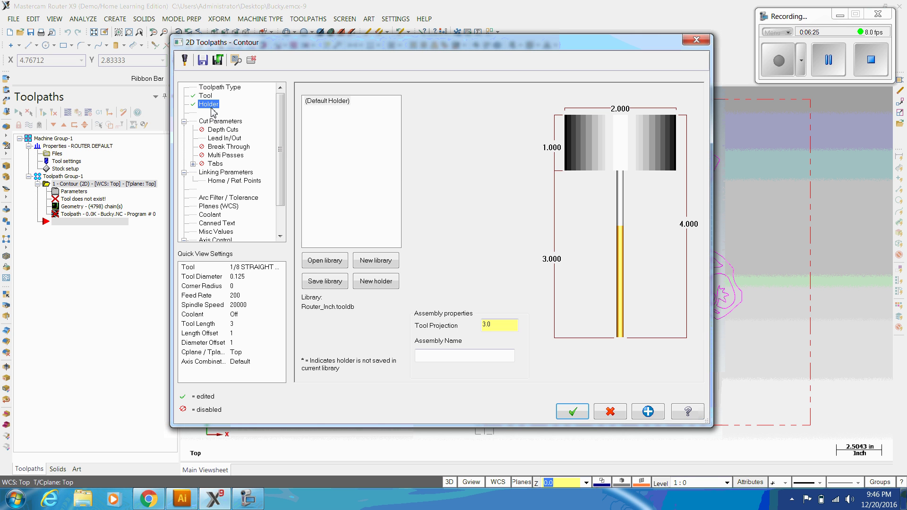
left_click(220, 122)
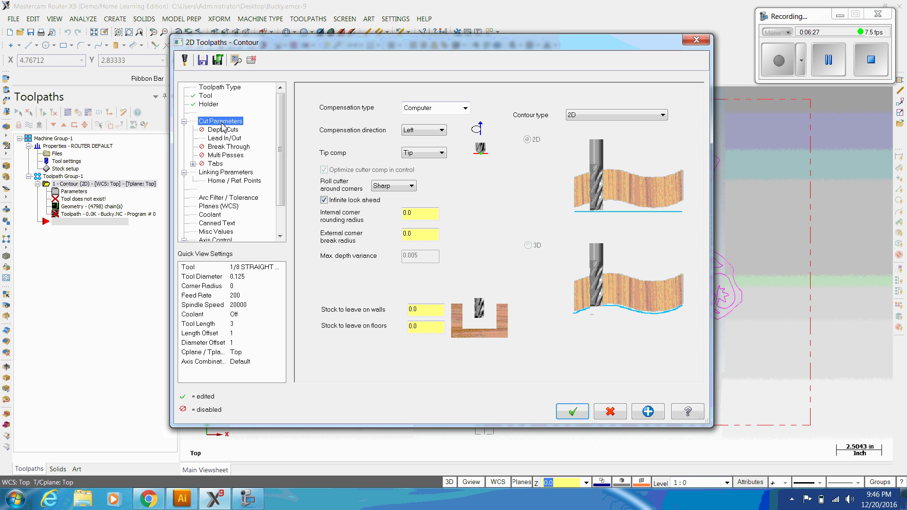
left_click(466, 108)
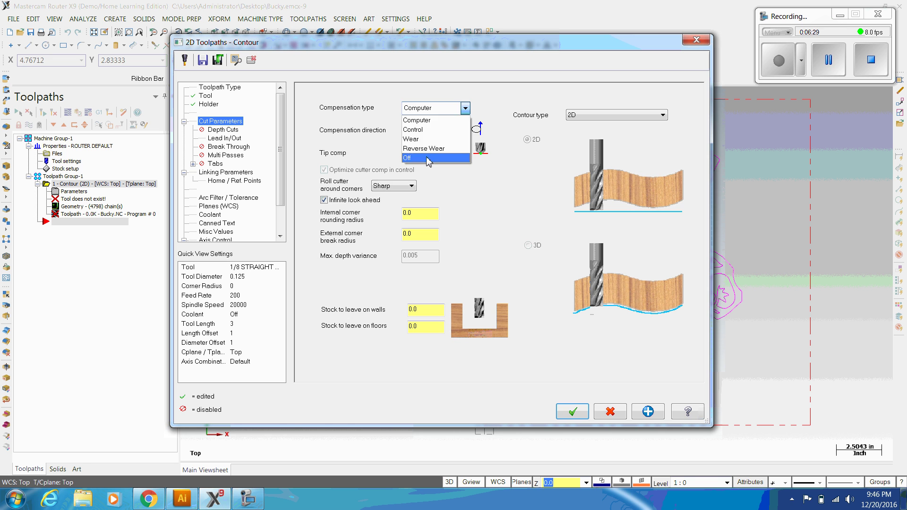
left_click(428, 160)
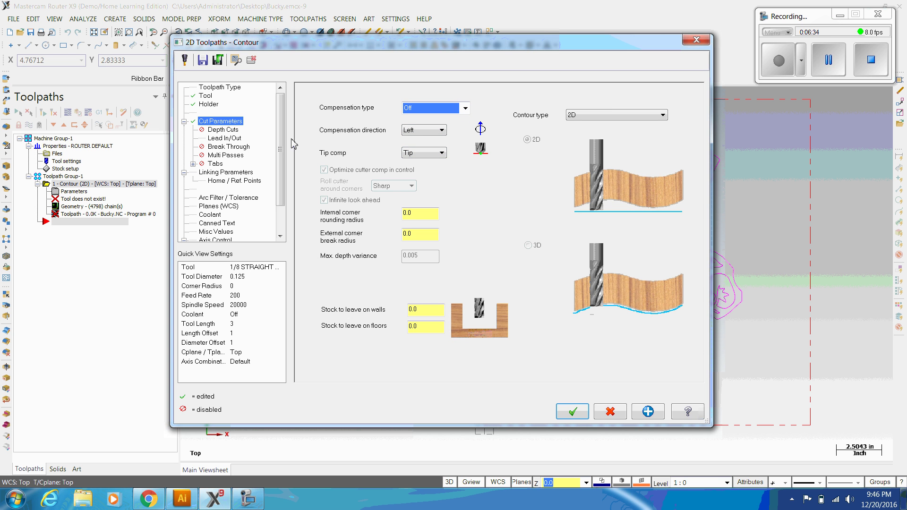
Disable Lead In/Out for the contour and review the Depth Cuts, Break Through, Multi Passes and Tabs settings
left_click(227, 130)
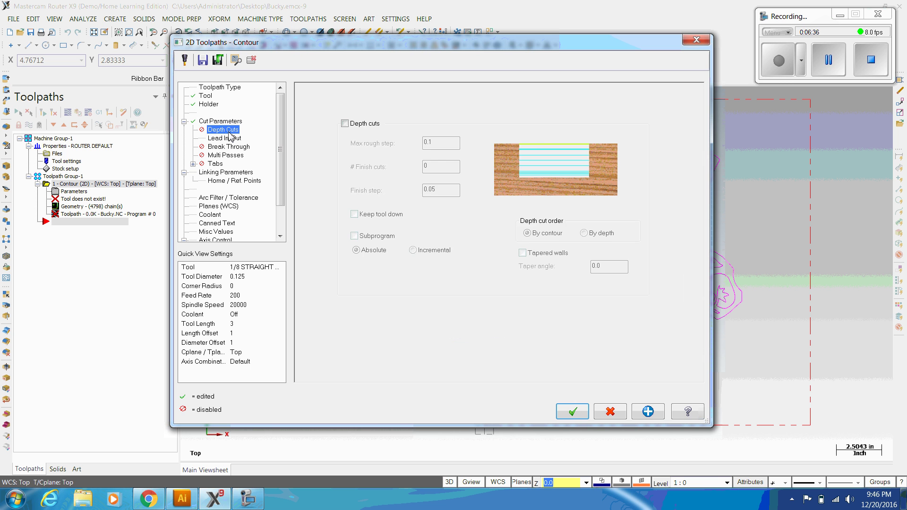
left_click(230, 138)
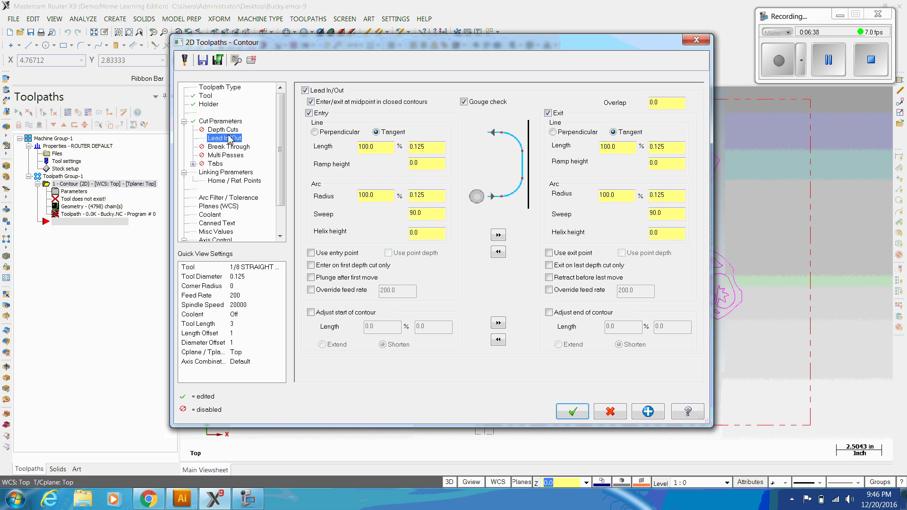
left_click(305, 91)
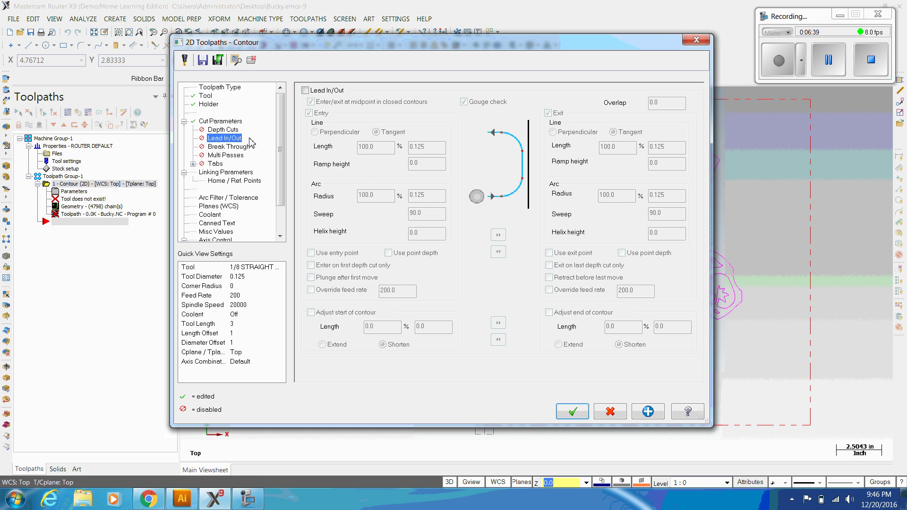
left_click(235, 148)
left_click(232, 157)
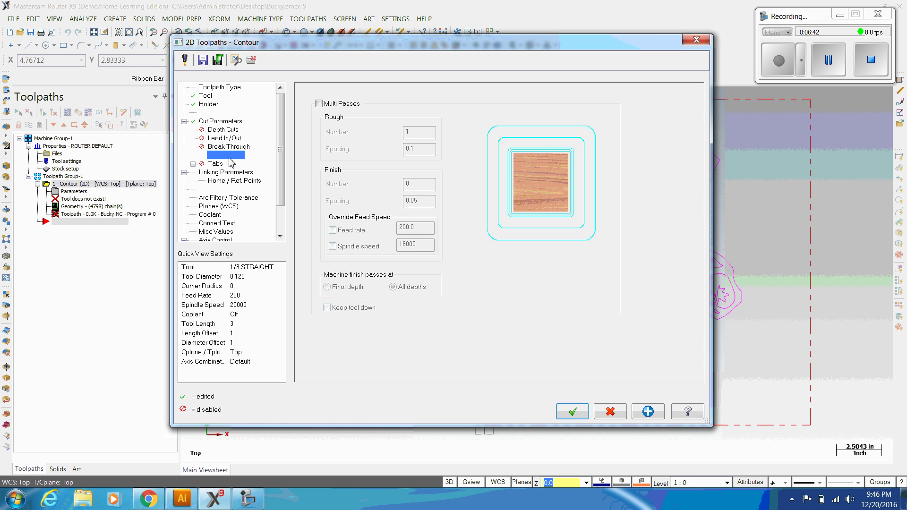
left_click(220, 164)
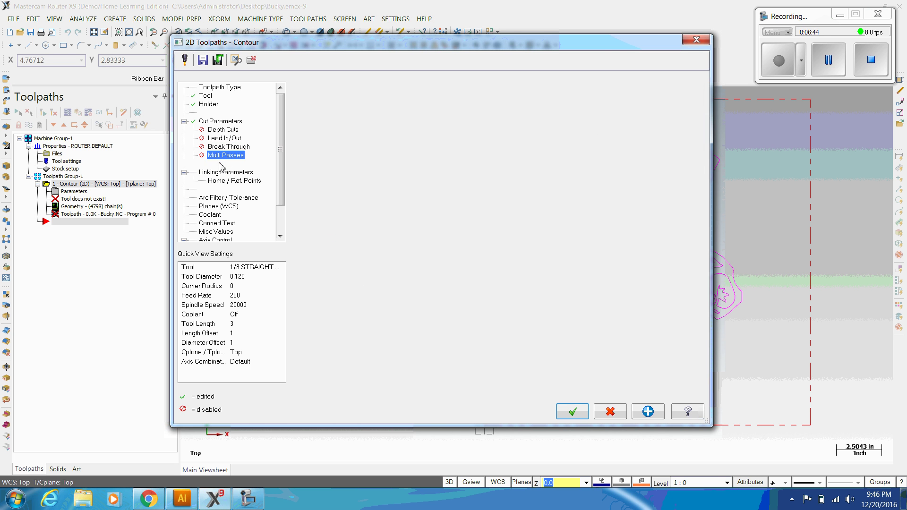
Switch clearance, retract, feed plane, top of stock and depth to Absolute in the linking parameters, and set the depth to -.125
left_click(231, 173)
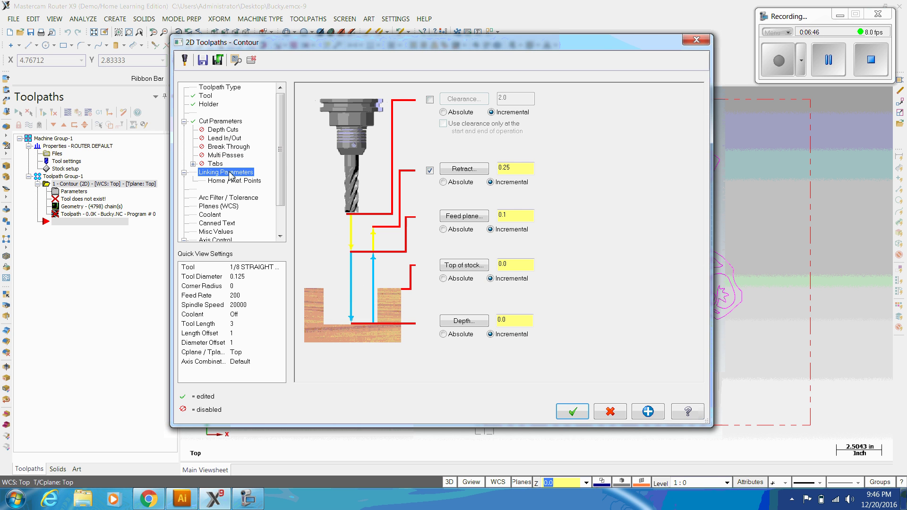
left_click(444, 113)
left_click(443, 183)
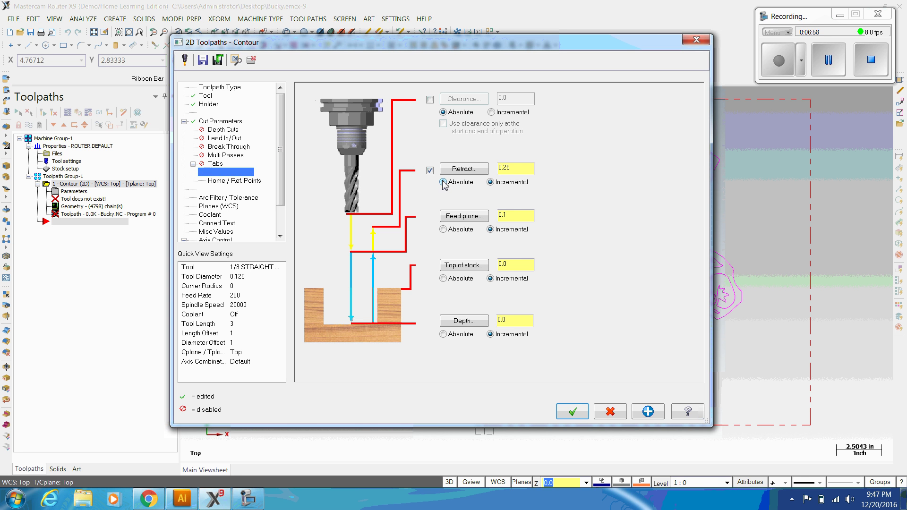
left_click(443, 230)
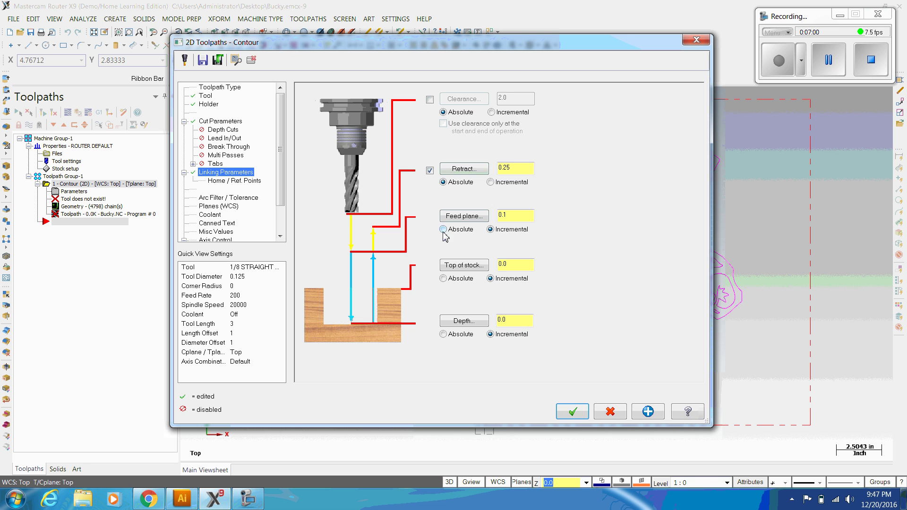
left_click(444, 279)
left_click(443, 334)
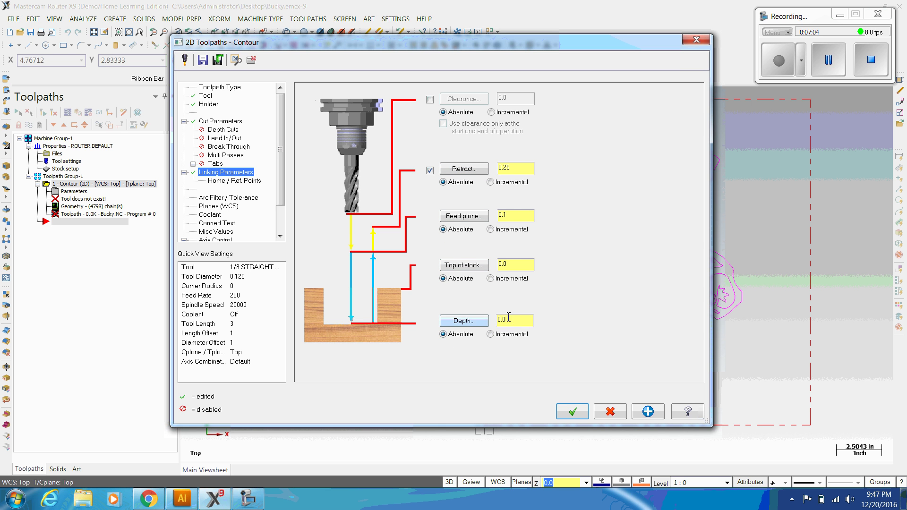
left_click_drag(515, 321, 455, 324)
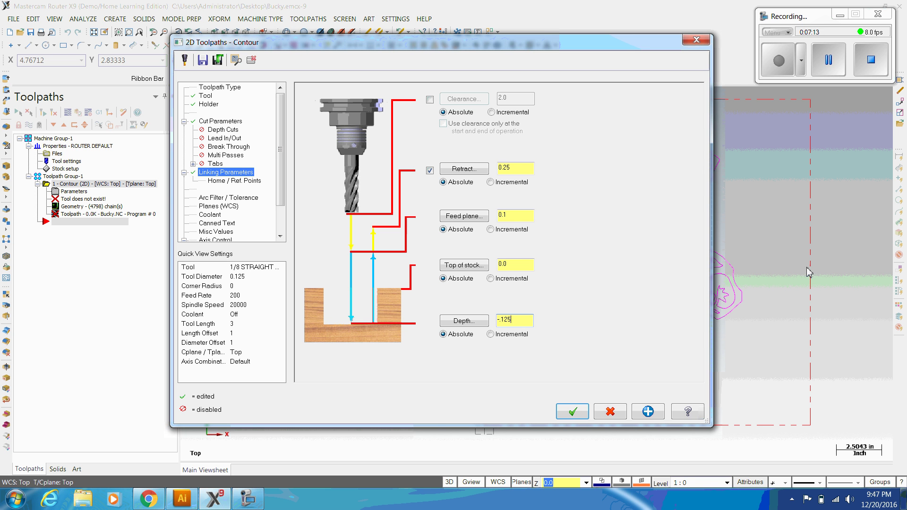
Accept the contour parameters and generate the toolpath
left_click(573, 413)
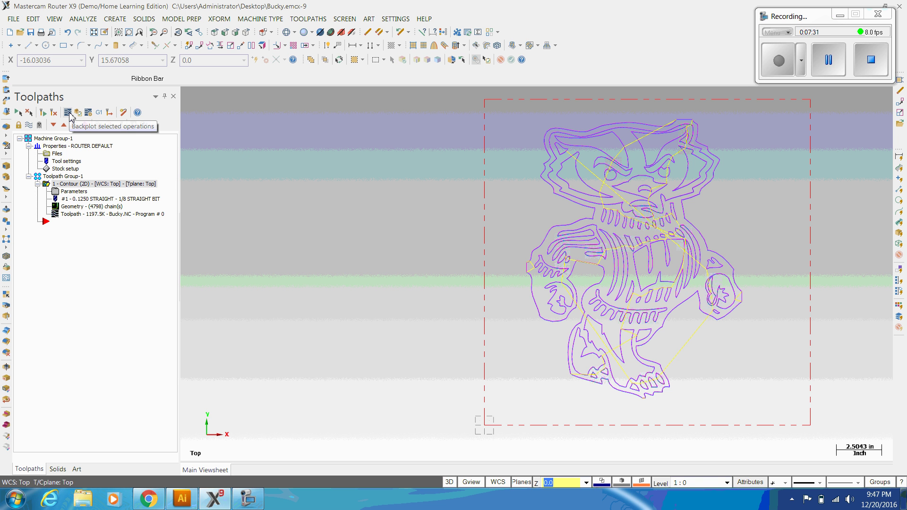
Backplot the contour operation in isometric view with the tool displayed, and close the backplot after watching the tool motion
left_click(68, 113)
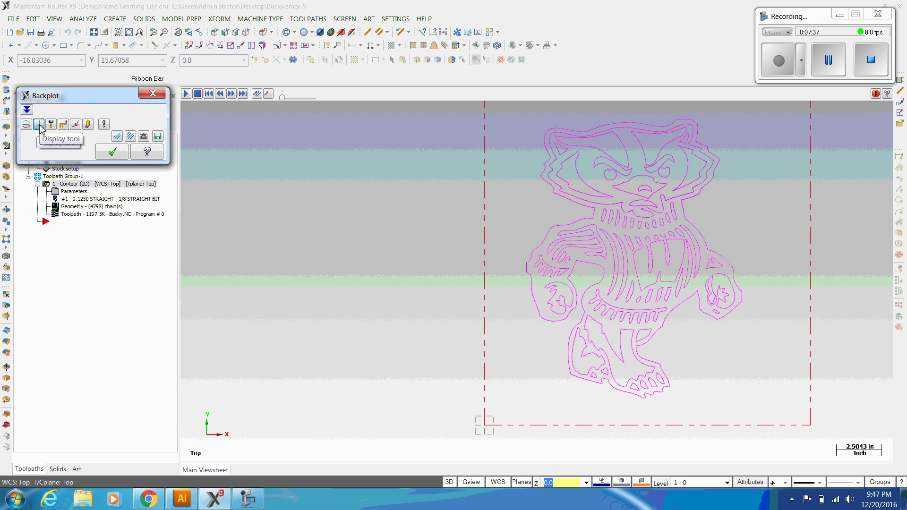
left_click(39, 124)
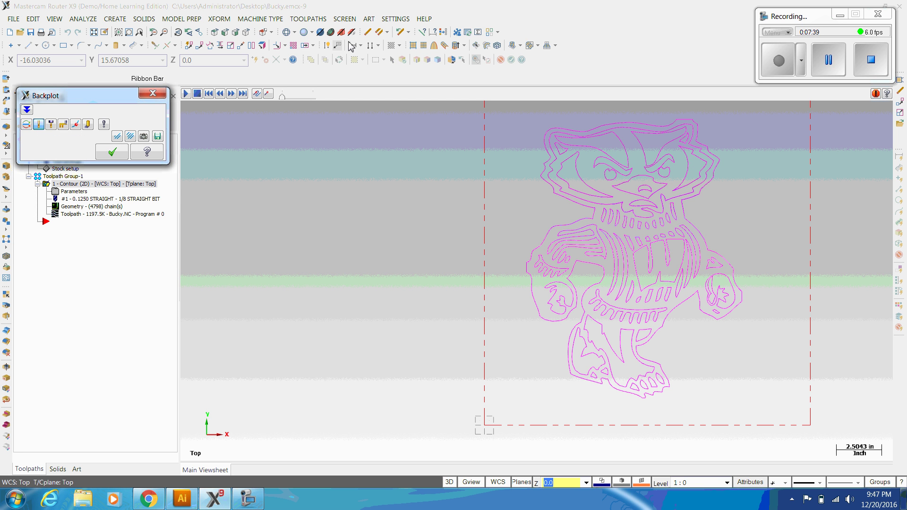
left_click(247, 35)
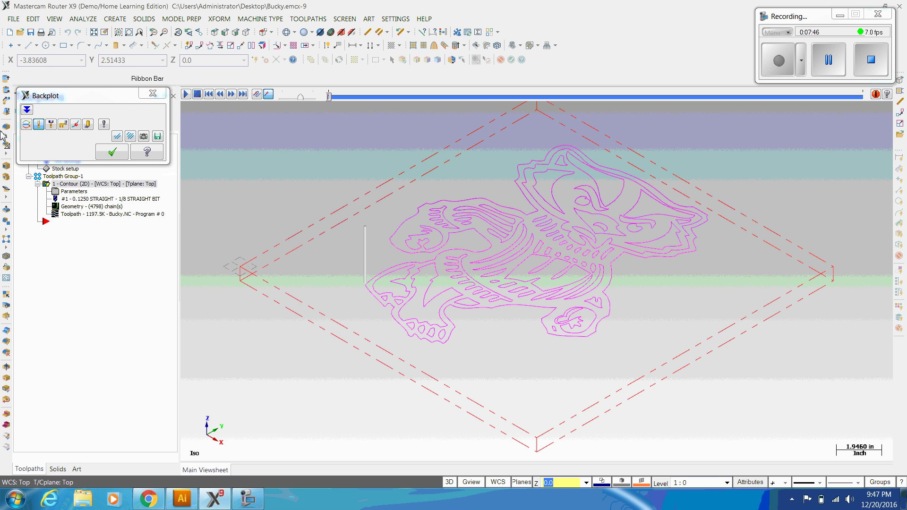
left_click(186, 95)
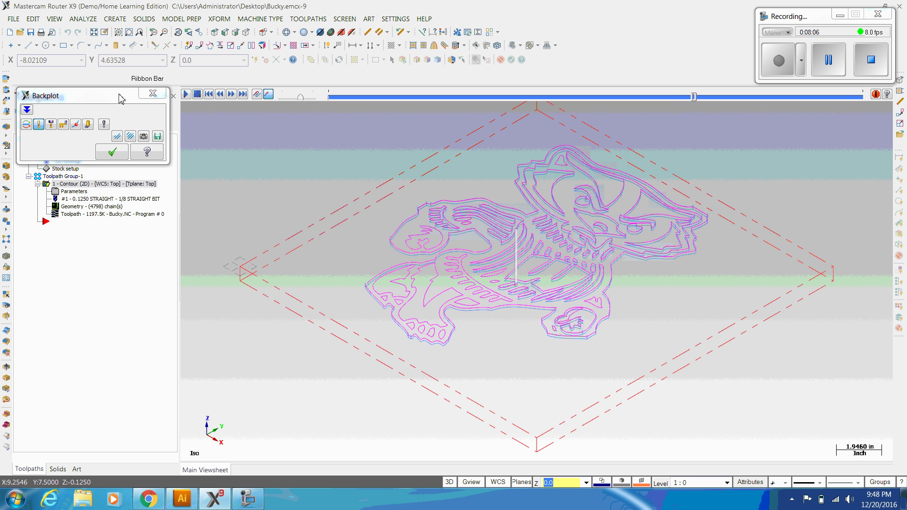
left_click_drag(116, 95, 137, 135)
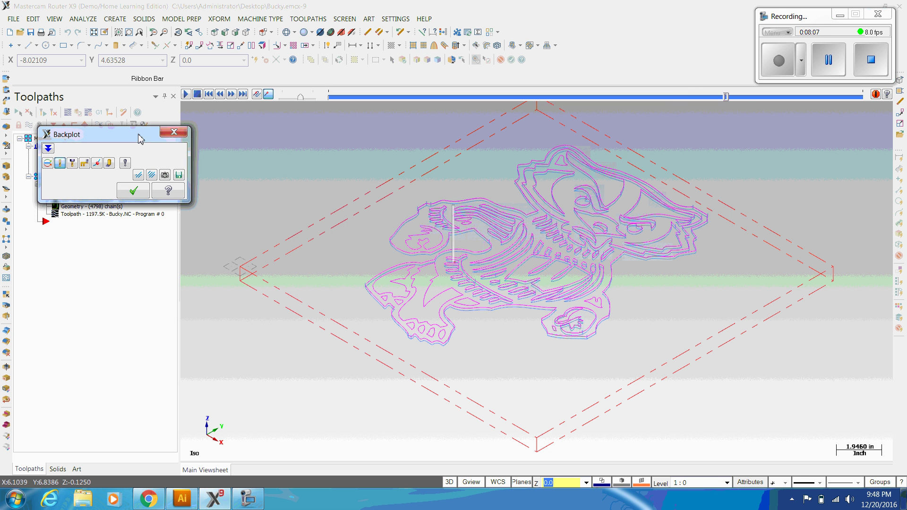
left_click(173, 133)
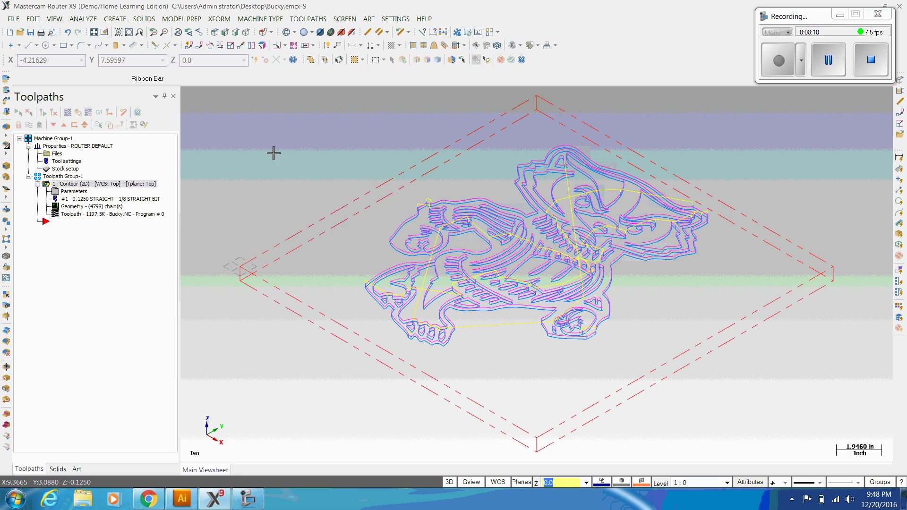
Verify the contour operation by playing the stock cutting simulation, and close the simulator
left_click(77, 114)
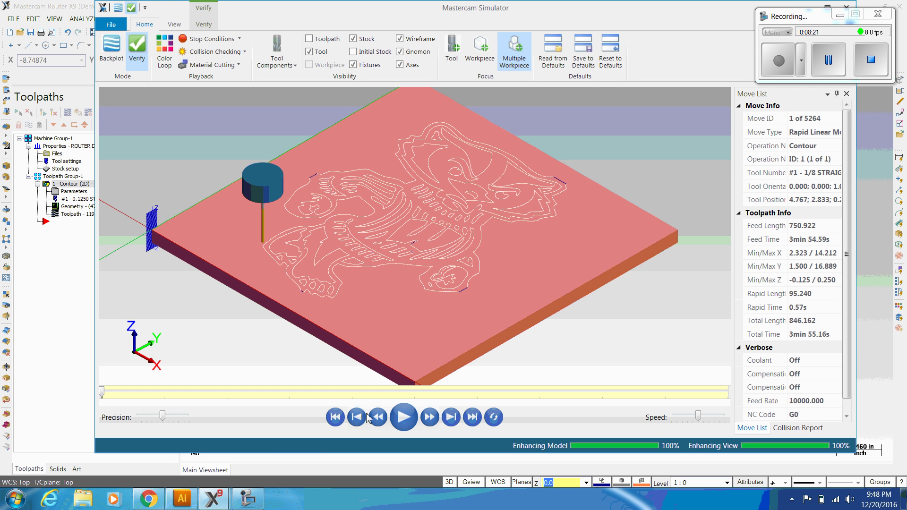
left_click(404, 417)
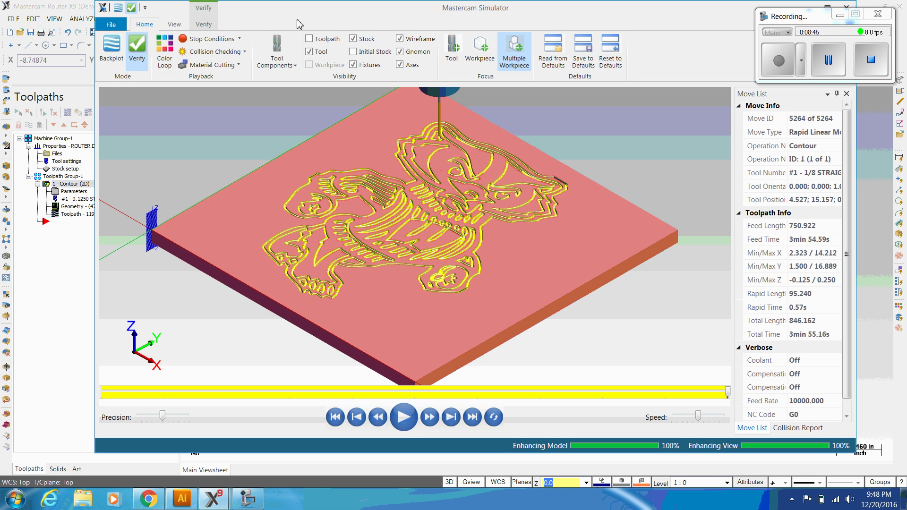
left_click_drag(284, 30, 191, 70)
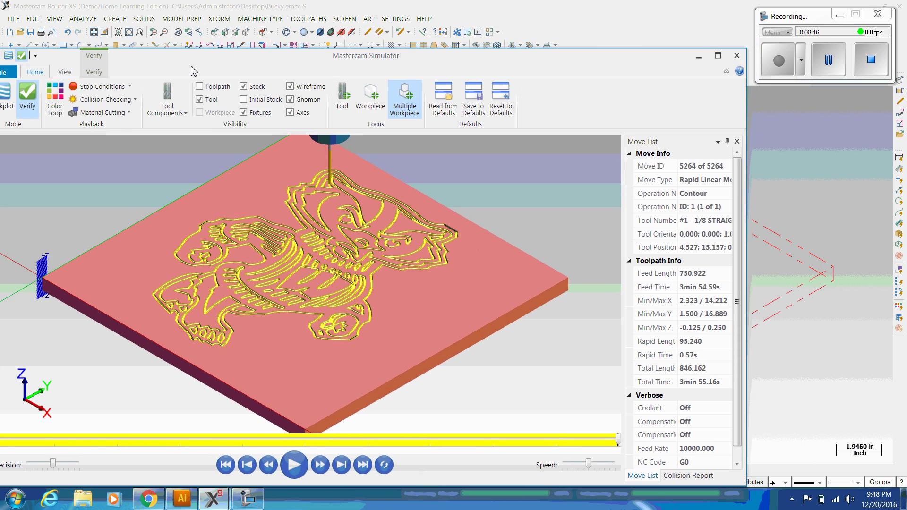
left_click(737, 56)
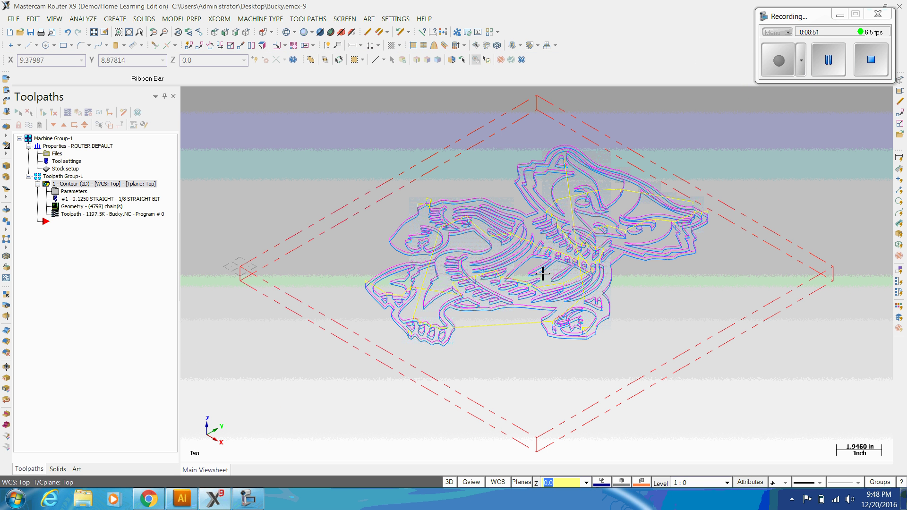
Try to post-process the contour operation to G-code
left_click(99, 115)
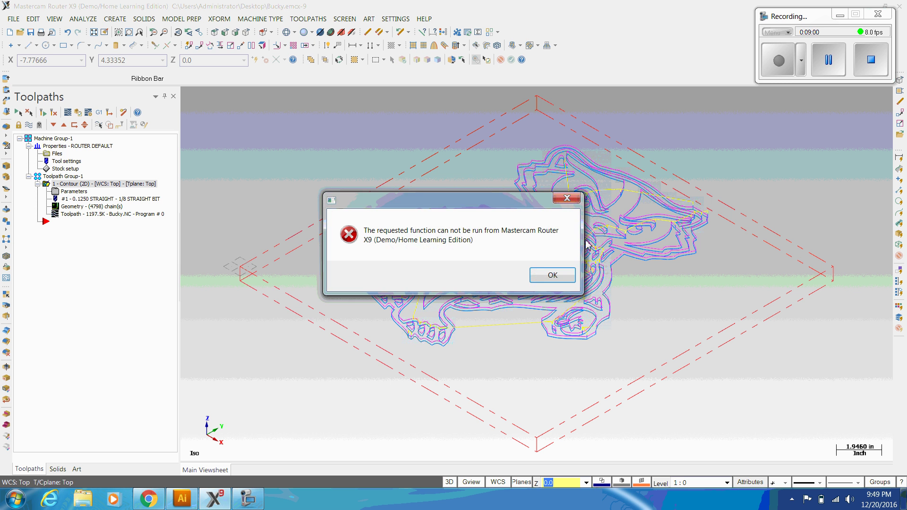
left_click(567, 199)
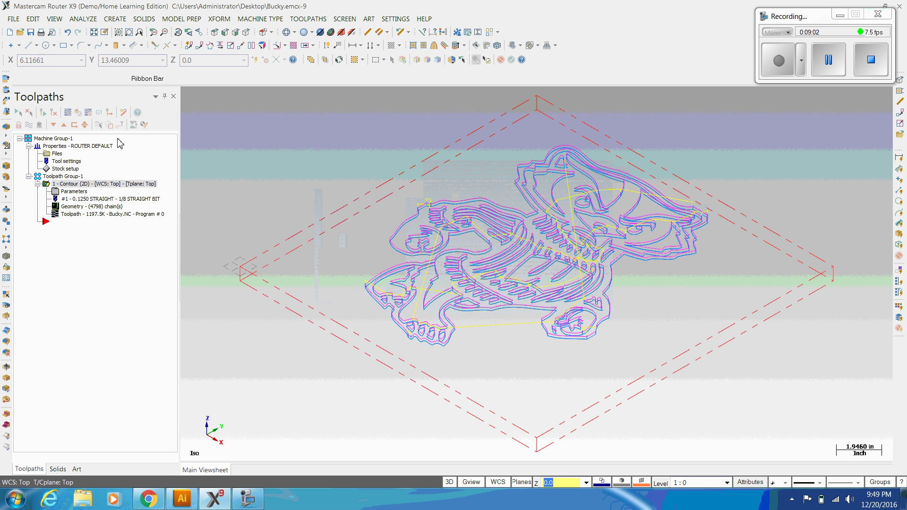